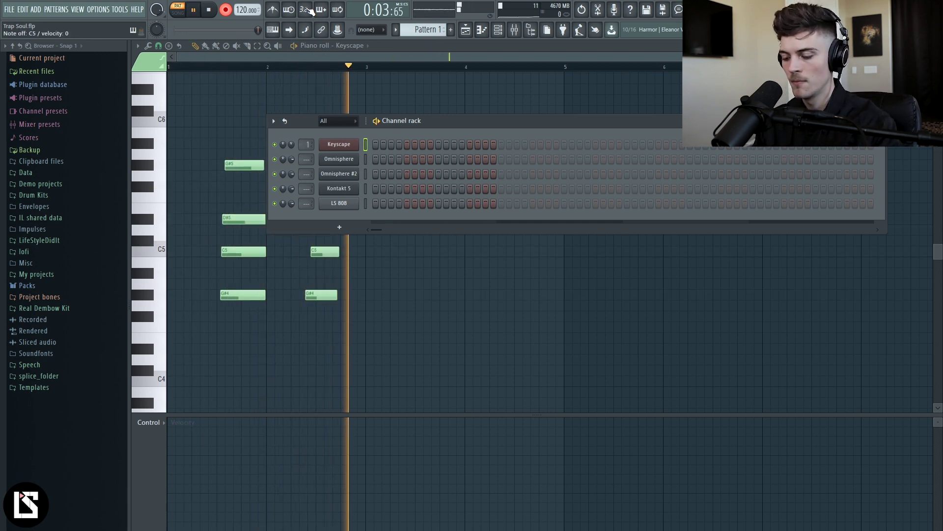
Delete all recorded Keyscape chords except the last one and move that chord to the start of bar 1
key(space)
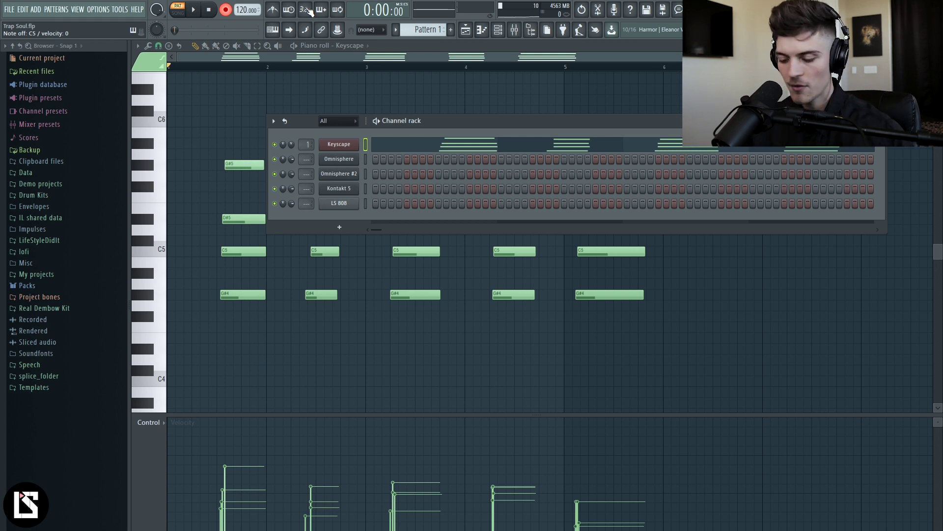
right_click(418, 176)
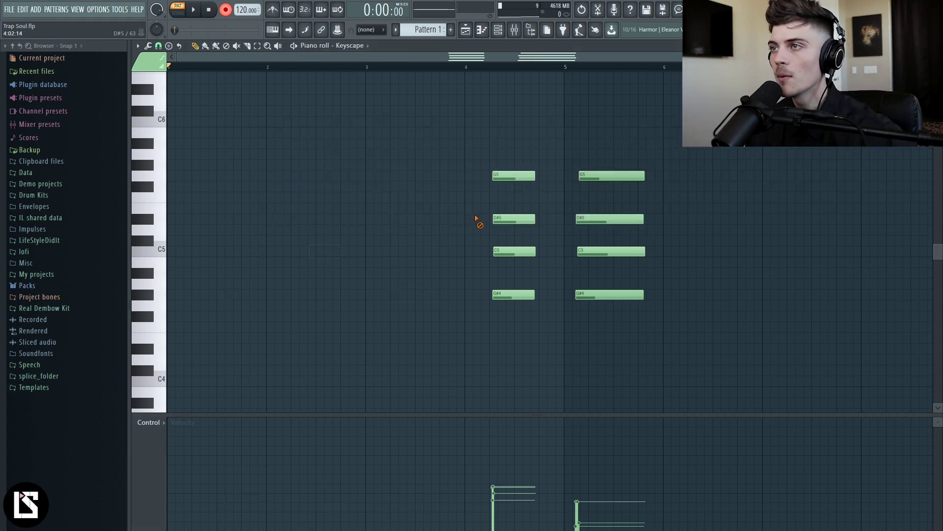
right_click(514, 218)
mouse_move(554, 353)
mouse_down()
mouse_move(632, 147)
mouse_move(319, 176)
mouse_move(172, 172)
mouse_up()
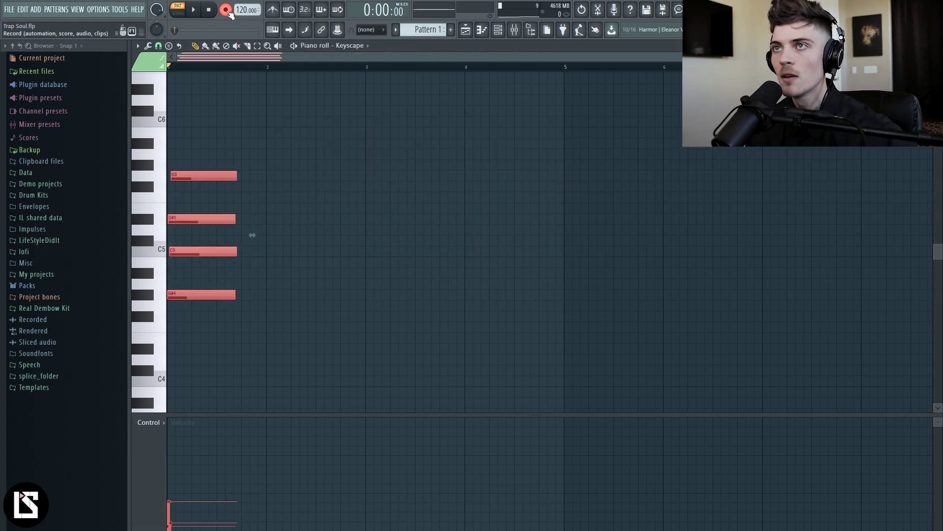
Stretch the four-note chord to fill bars 1 and 2, ending at bar 3
scroll(252, 235, up, 5)
ctrl+click(197, 241)
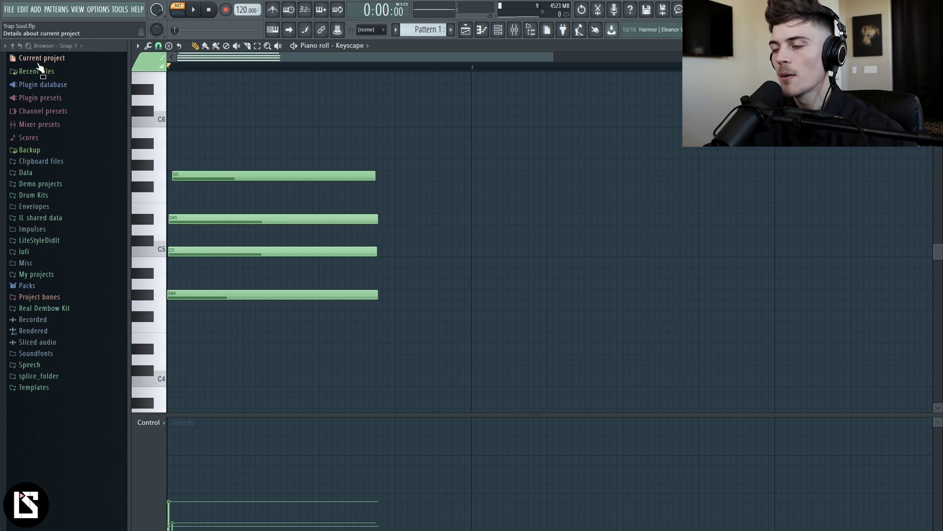
key(space)
key(space)
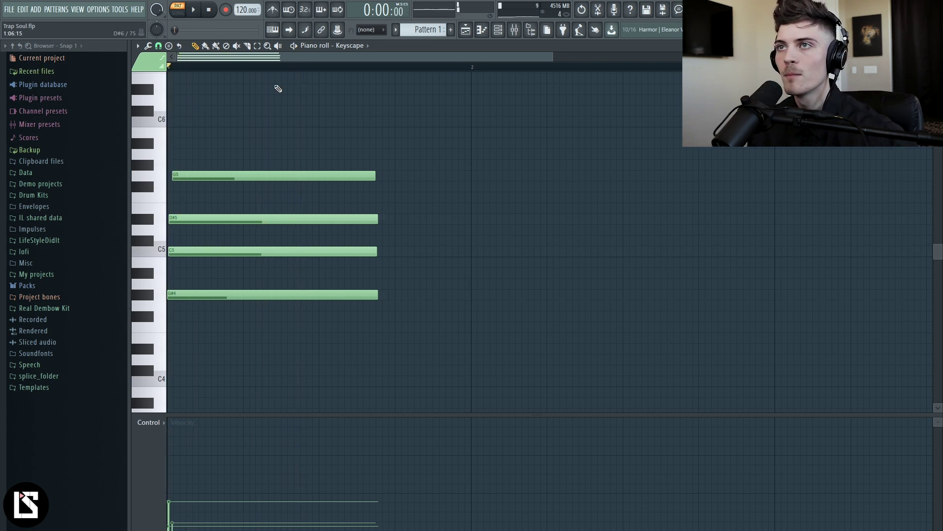
scroll(276, 86, down, 2)
scroll(244, 147, down, 1)
drag(217, 105, 495, 309)
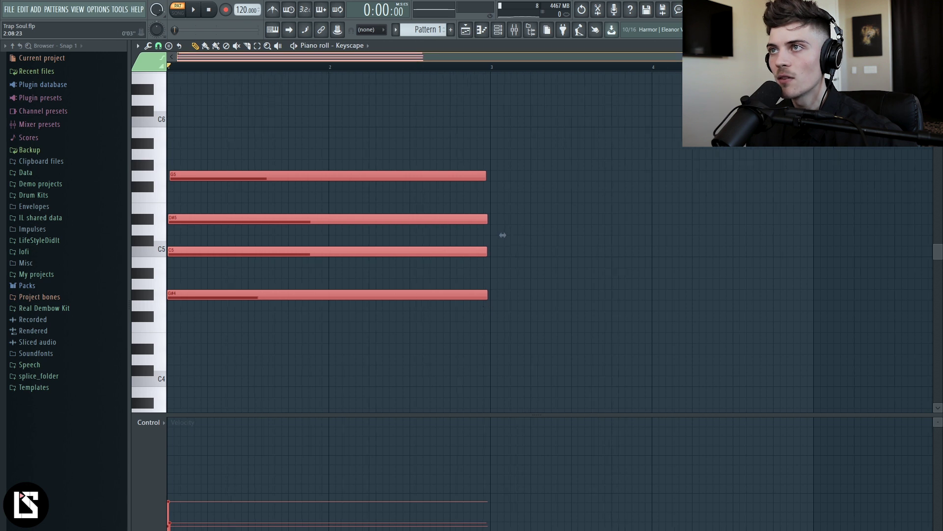
scroll(410, 95, down, 2)
click(410, 99)
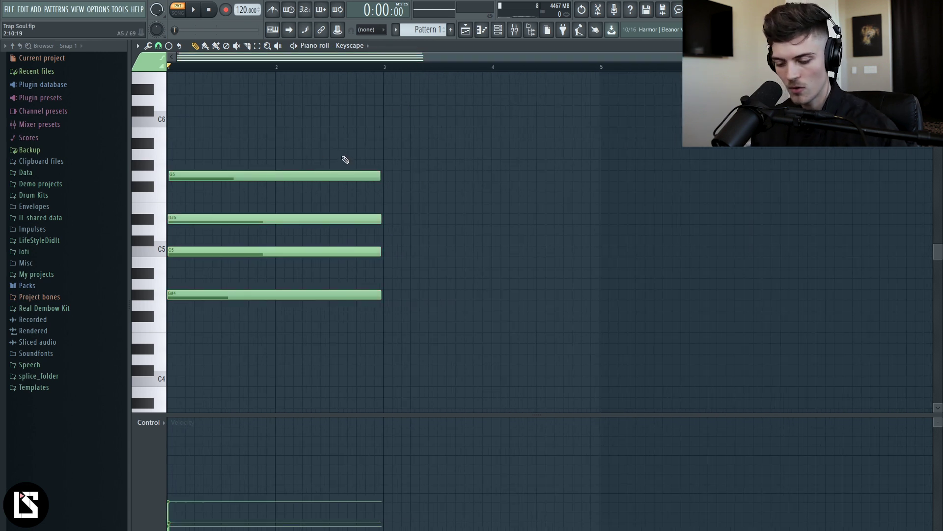
Add two-bar G4 and A#4 notes at bar 3, with a one-bar F5 at bar 3 and a one-bar D#5 at bar 4
click(384, 307)
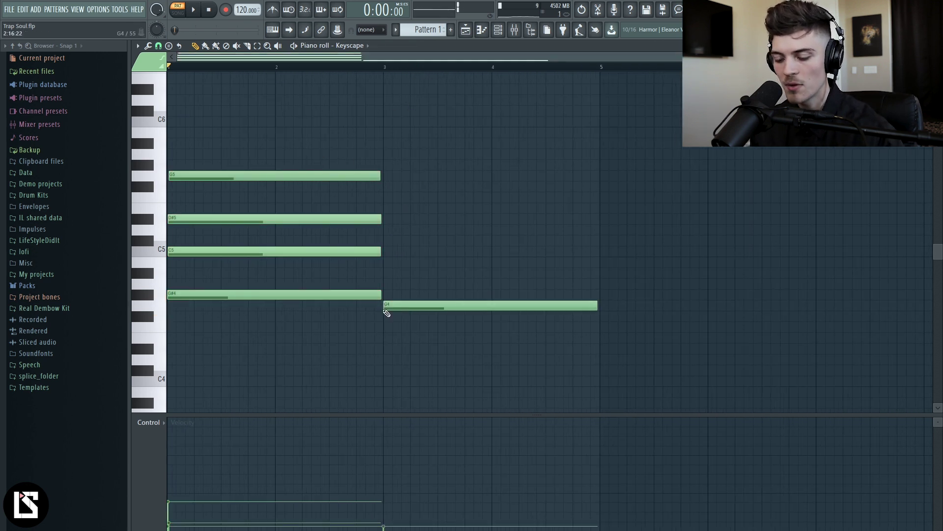
drag(384, 262, 385, 277)
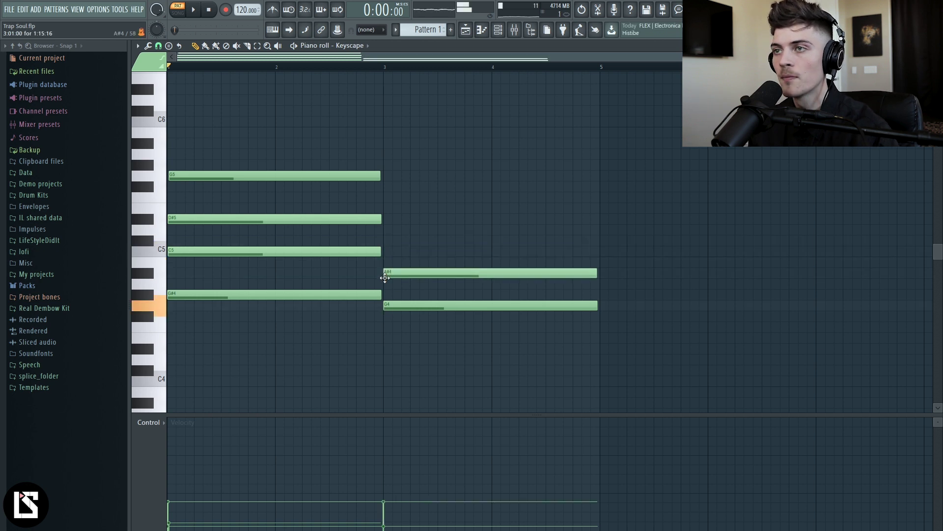
click(384, 198)
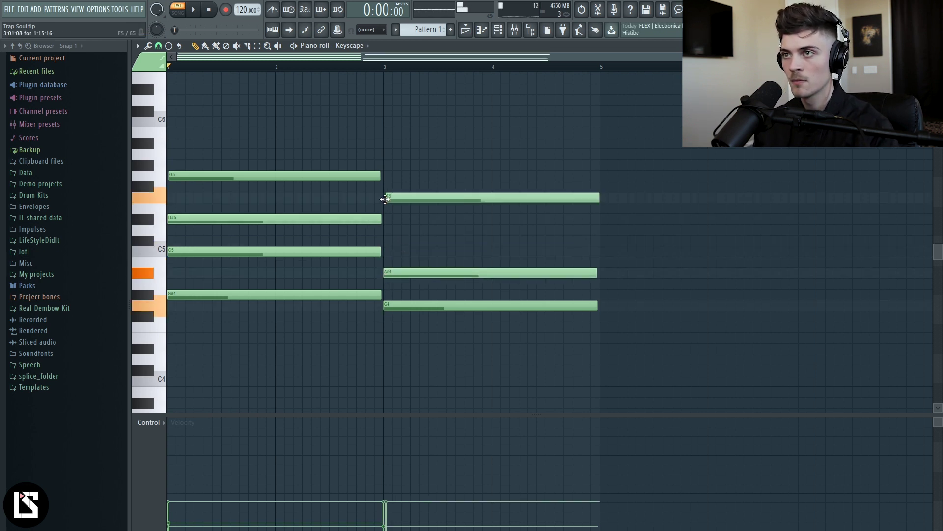
click(493, 218)
drag(490, 175, 622, 229)
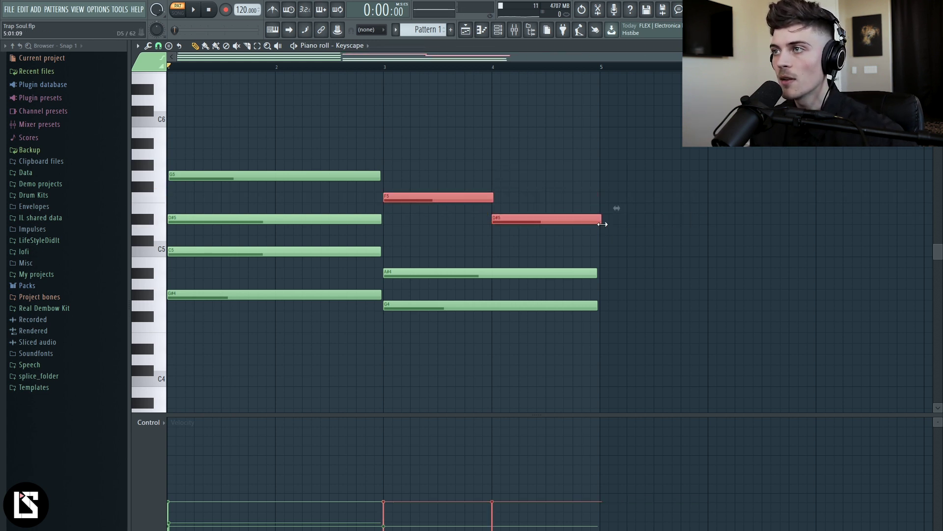
click(567, 170)
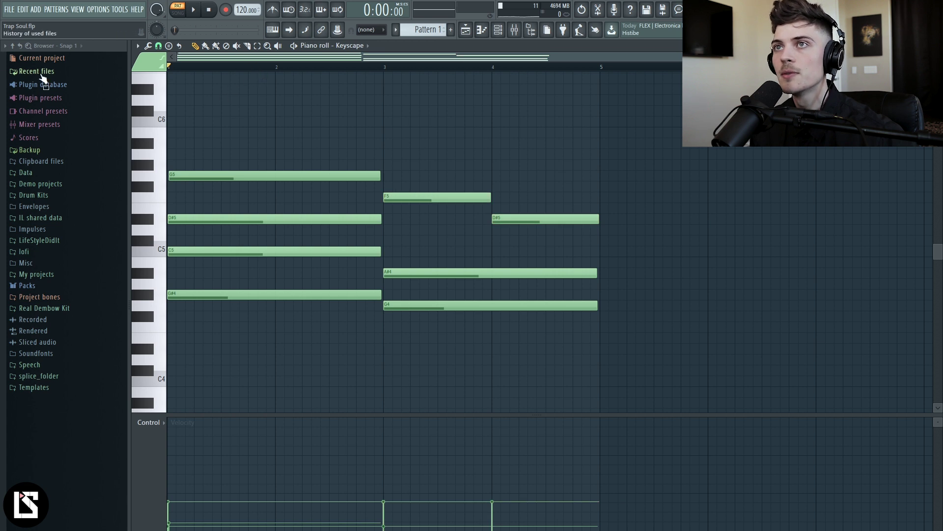
Play back the four-bar chord progression and duplicate all its notes to start at bar 5
key(space)
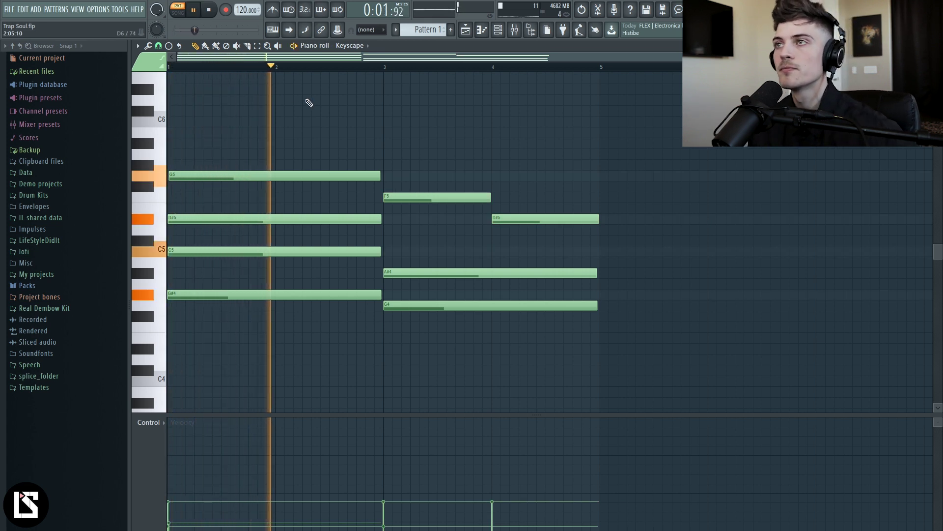
click(503, 36)
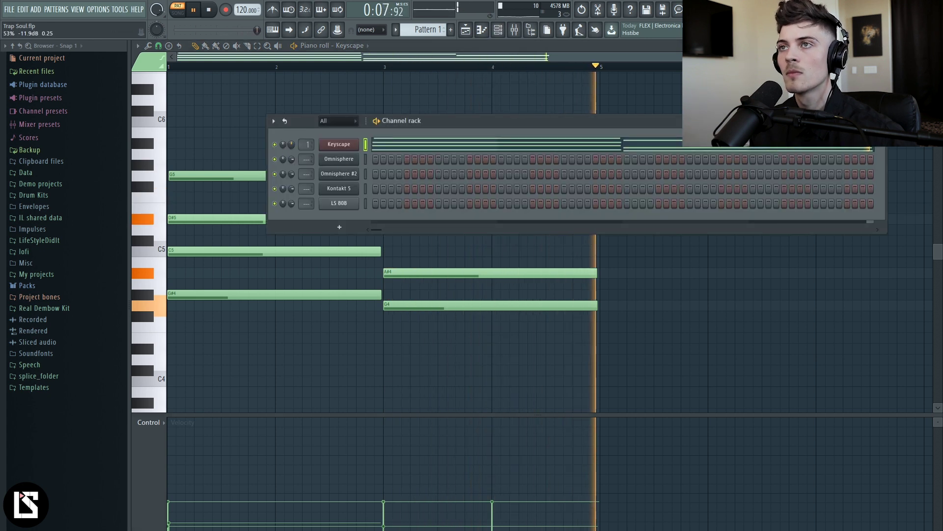
right_click(228, 114)
scroll(492, 148, down, 2)
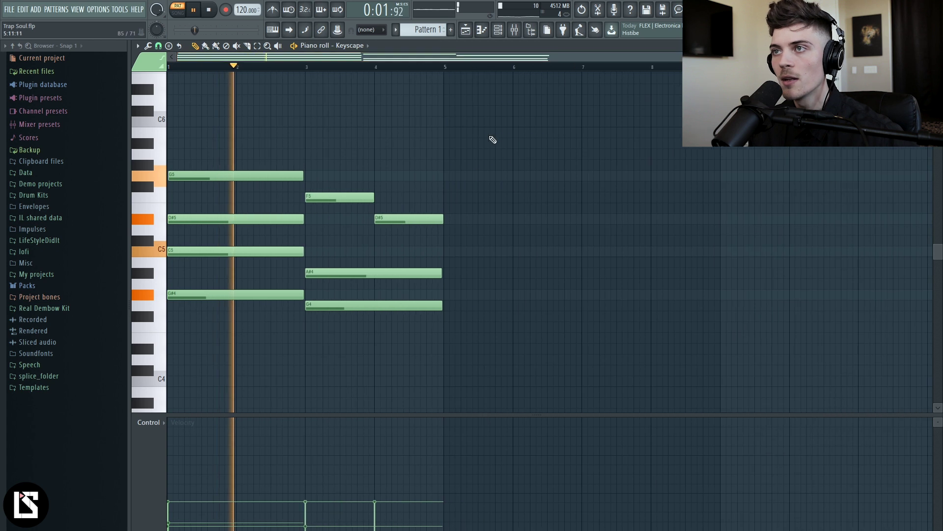
key(ctrl+a)
key(space)
drag(196, 297, 475, 309)
click(456, 77)
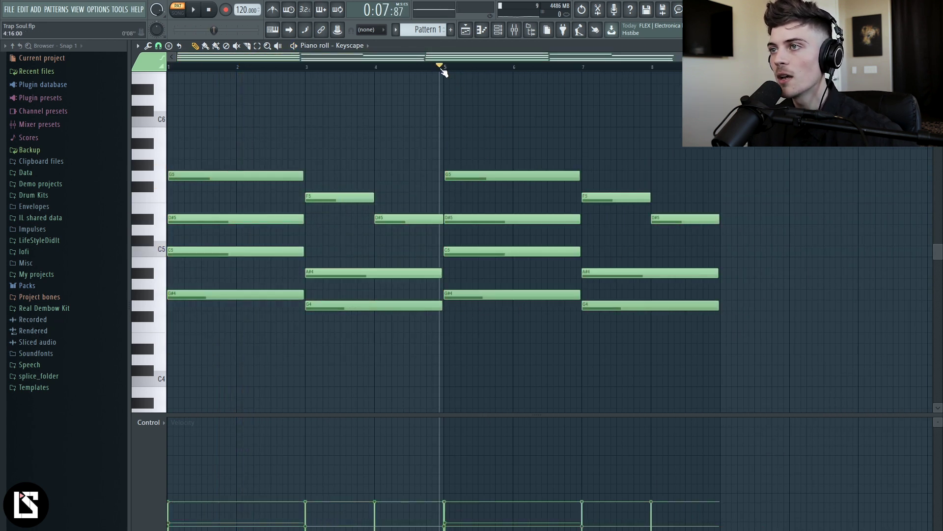
Raise the C5 note of the bar 5 chord by an octave to C6 and listen to the change
click(475, 247)
key(ctrl+Up)
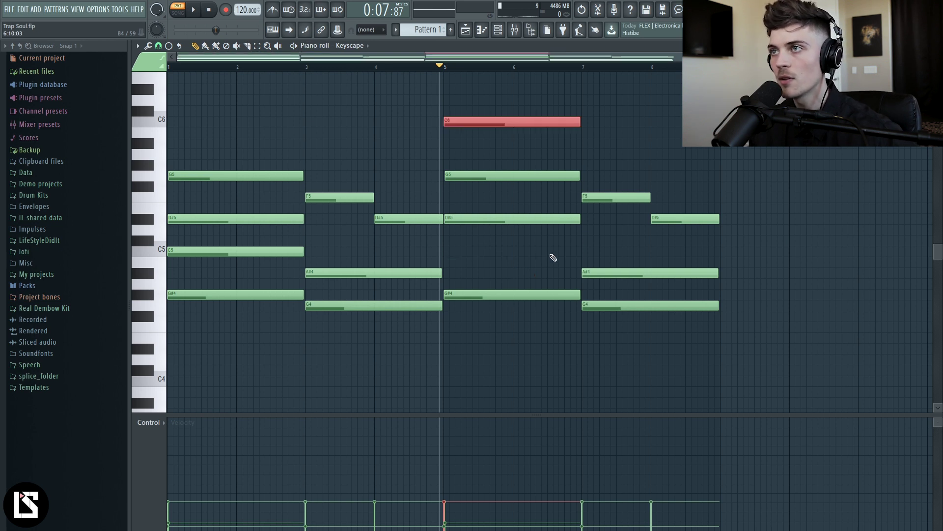
key(space)
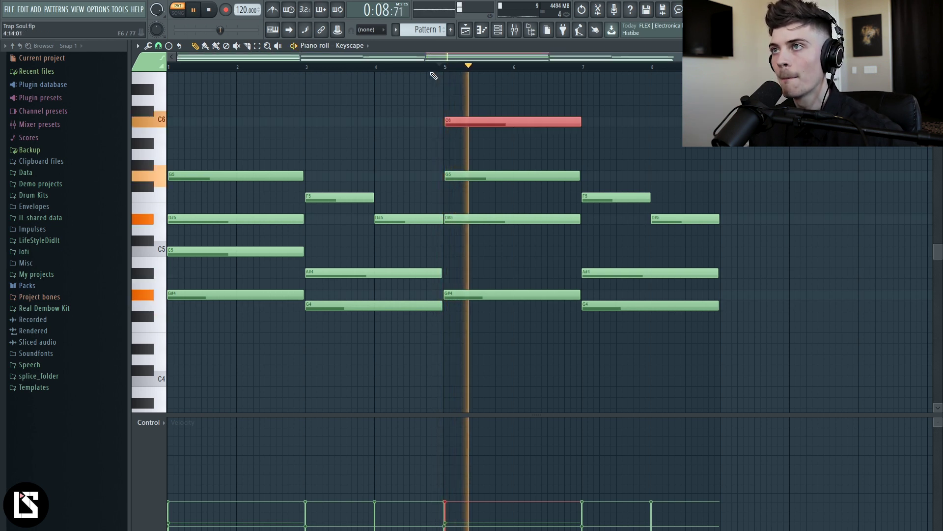
click(412, 67)
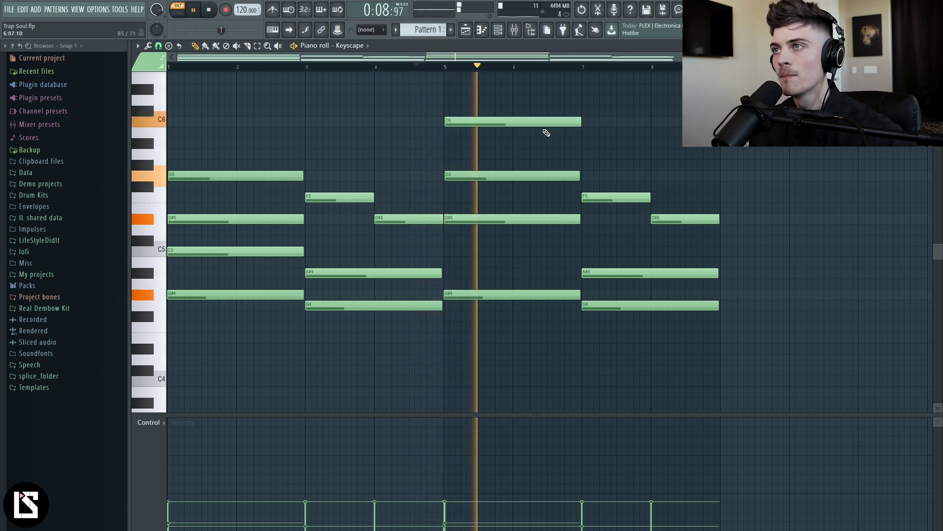
Add one-bar melody notes above the chords: D6 at bar 6, D#6 at bar 7 and D6 at bar 8
click(515, 99)
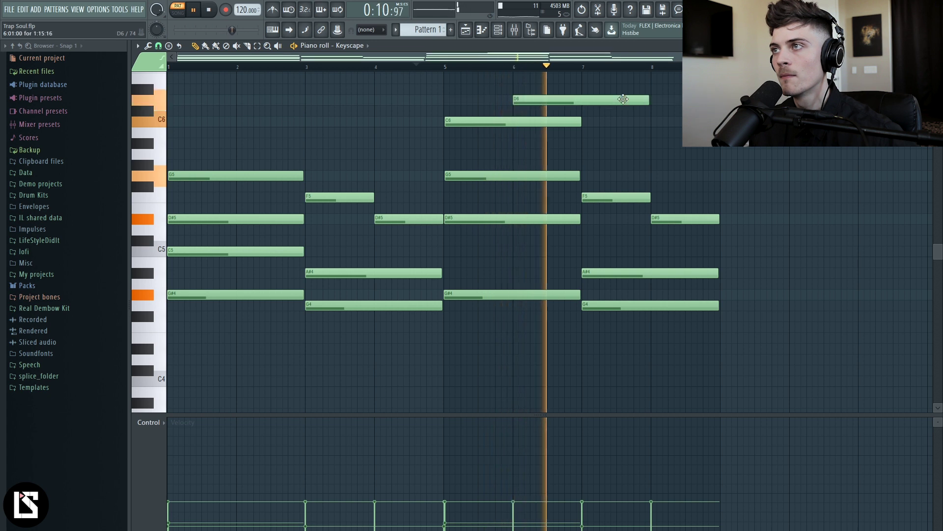
drag(651, 101, 580, 101)
click(587, 89)
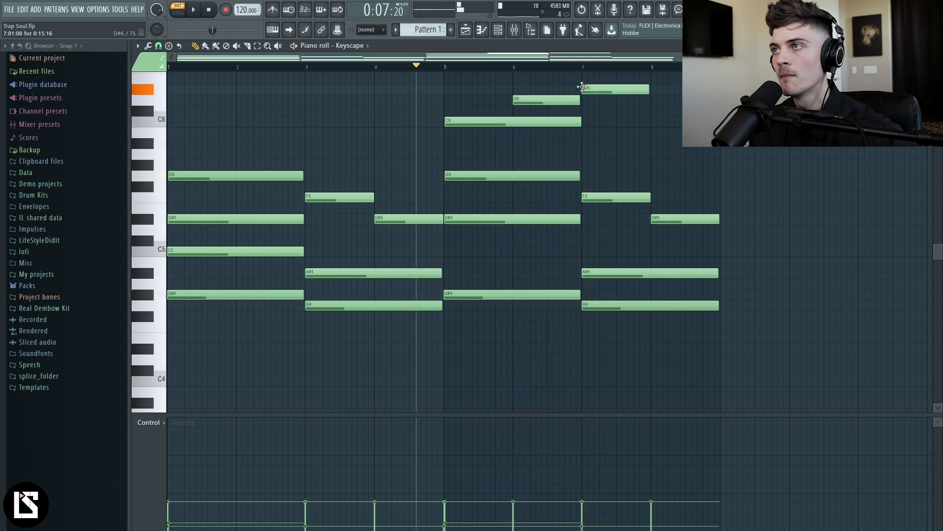
click(505, 67)
scroll(610, 158, down, 1)
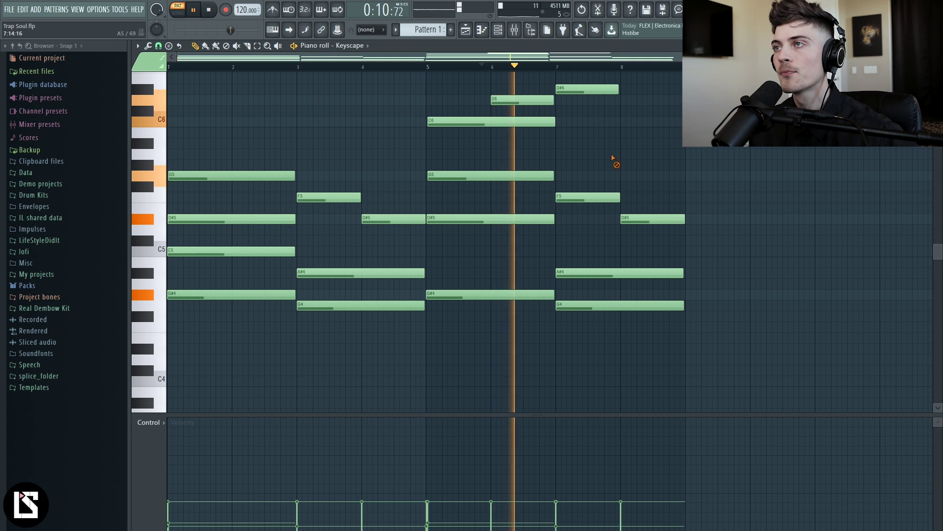
scroll(611, 158, up, 1)
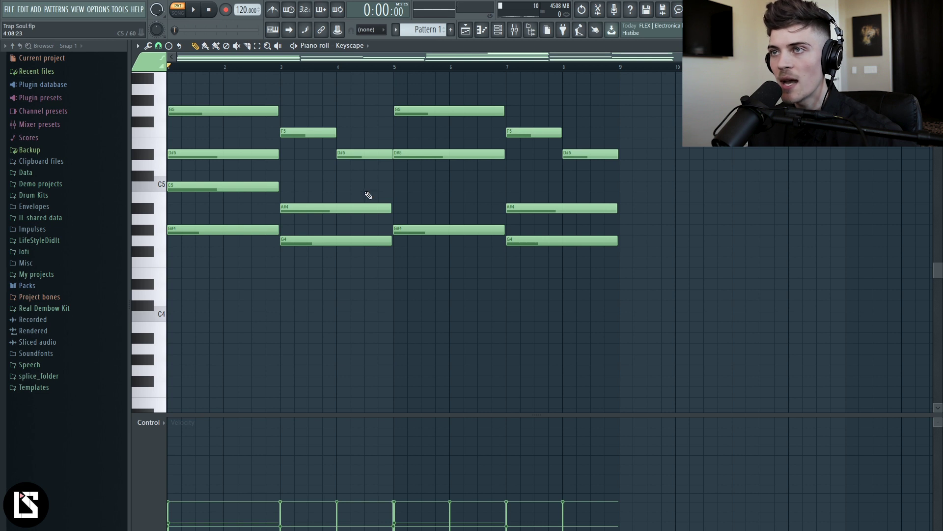
Add a short C5 note on the last beat of bar 4, ending at bar 5
scroll(361, 88, up, 2)
click(319, 67)
key(space)
click(368, 251)
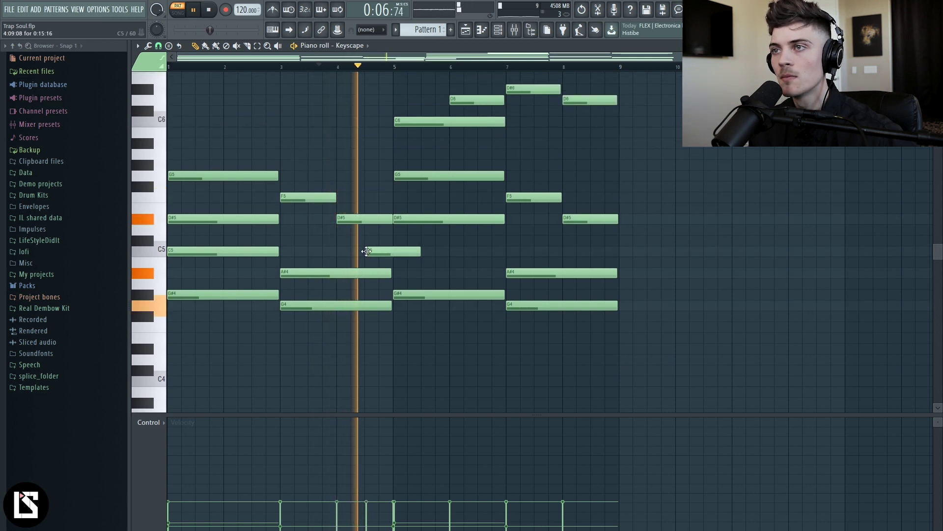
drag(385, 251, 398, 252)
key(space)
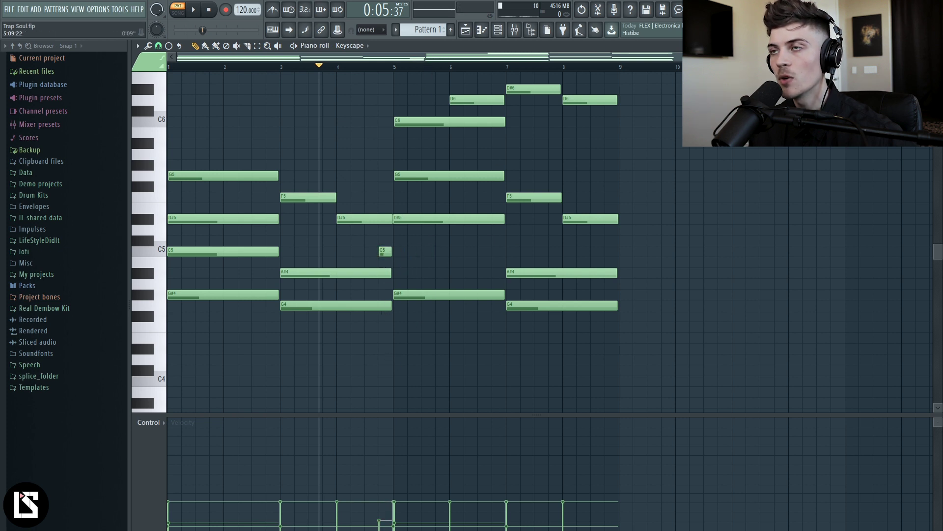
Play the pattern from late in bar 3 to check the short C5 note and the chords and melody after it
scroll(429, 68, up, 1)
key(space)
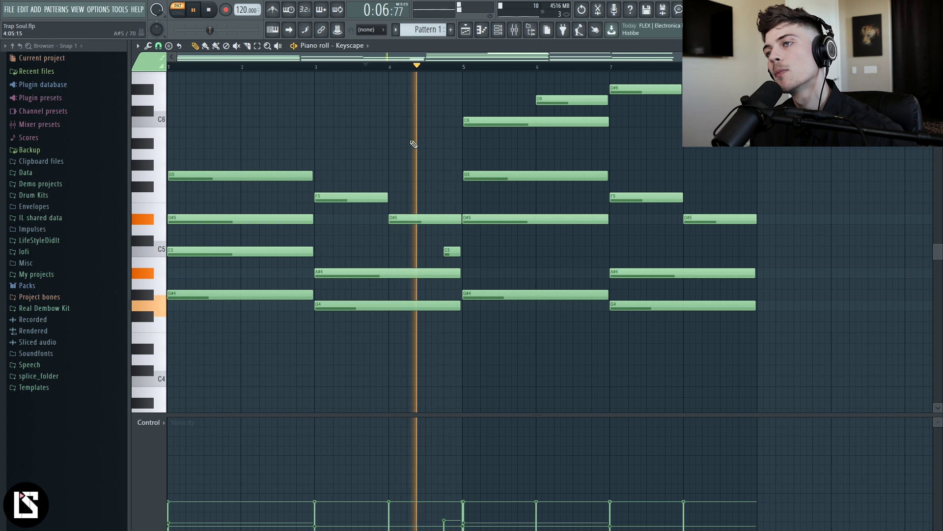
click(370, 68)
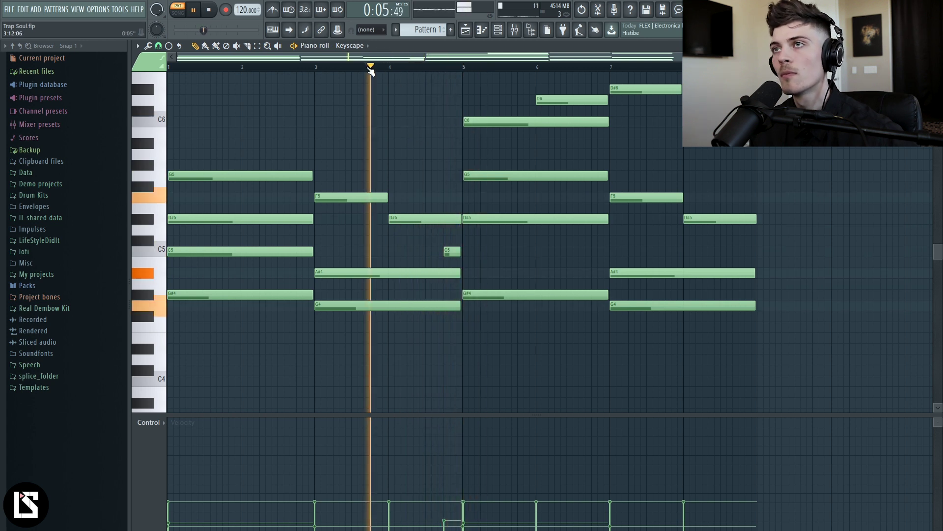
scroll(370, 69, up, 2)
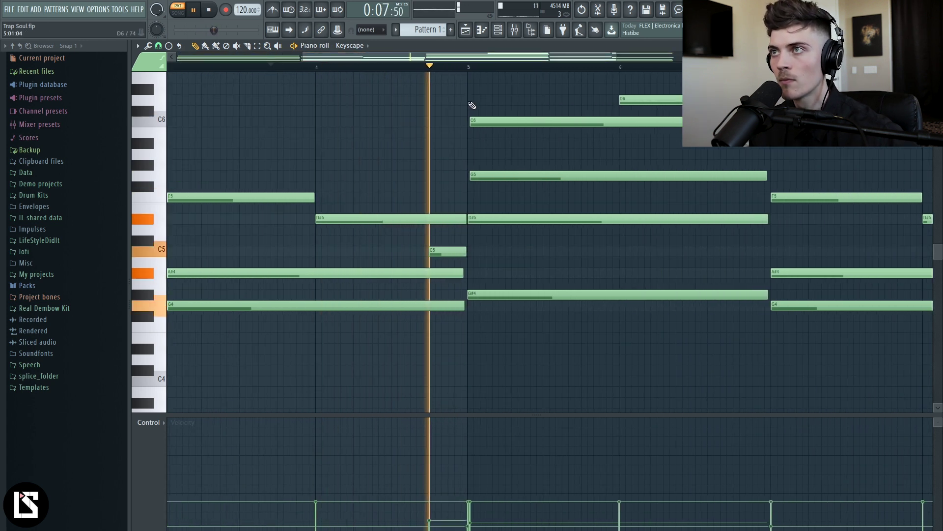
scroll(472, 105, down, 2)
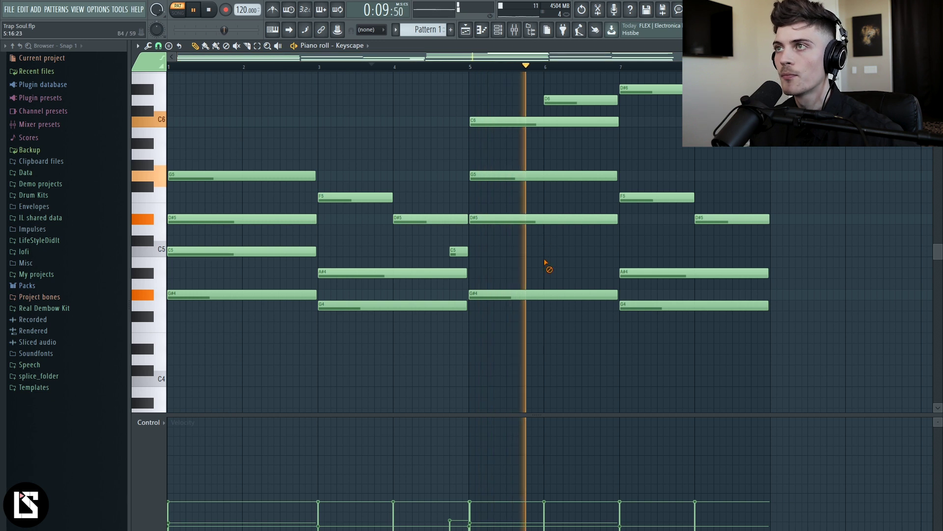
key(F6)
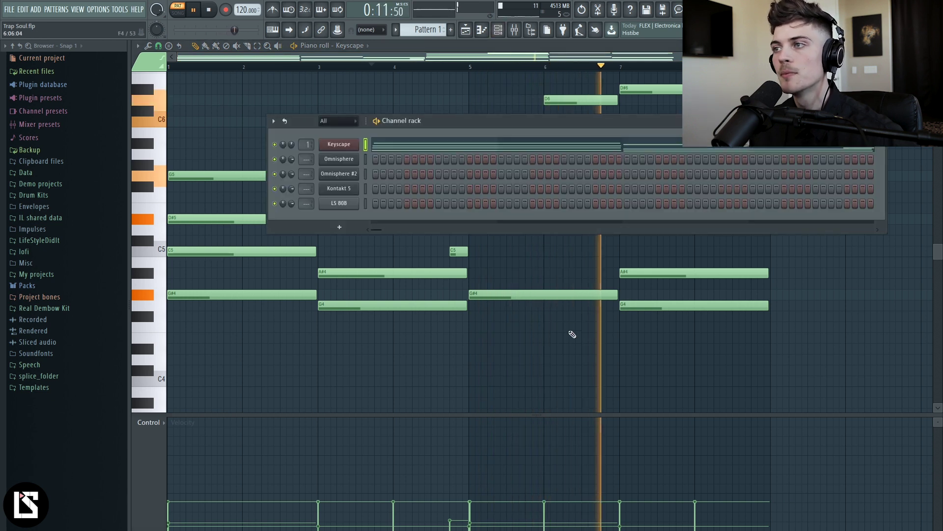
key(F6)
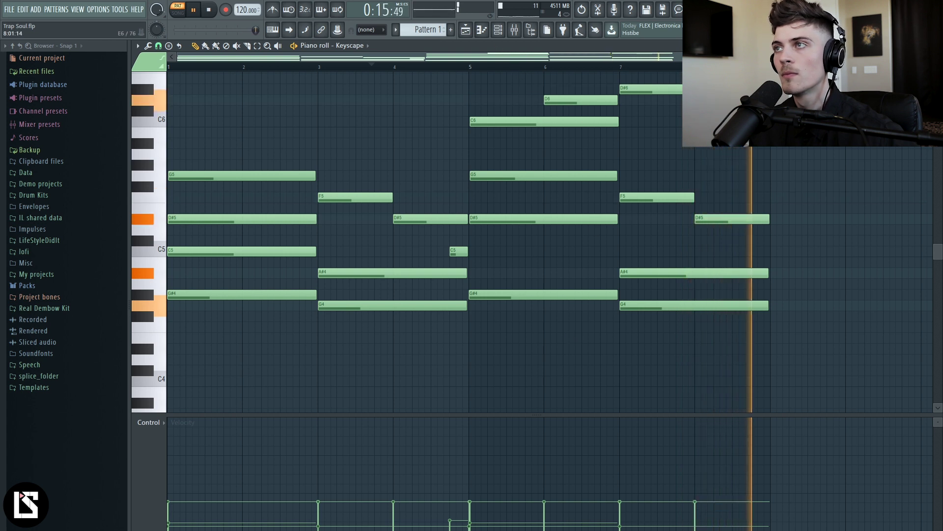
Lower the top melody note at bar 8 to A#5 and play the ending from bar 7
click(645, 67)
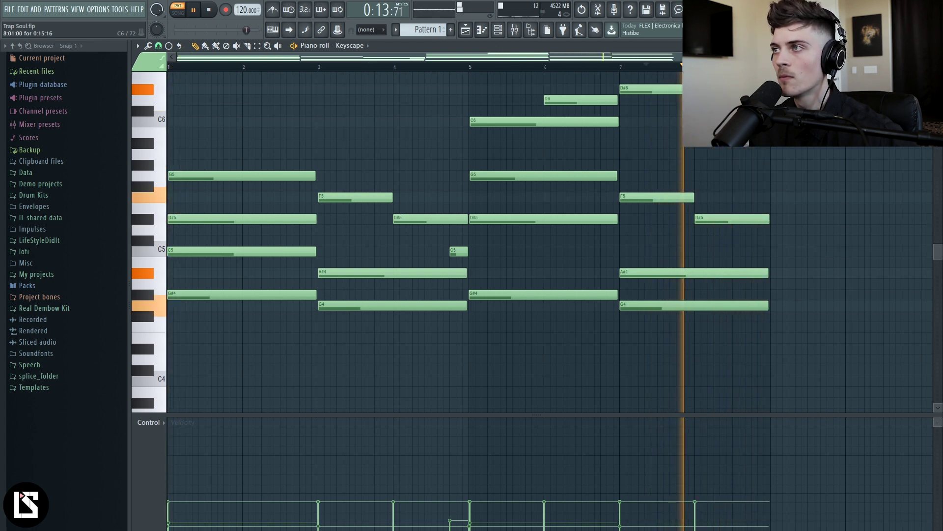
key(space)
key(space)
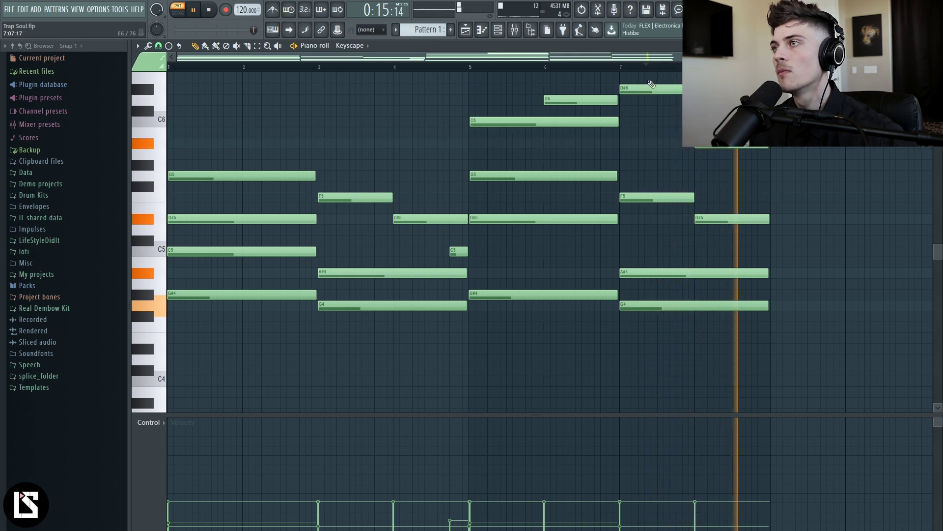
scroll(650, 82, down, 1)
Show the channel rack and stop playback of the pattern
click(498, 33)
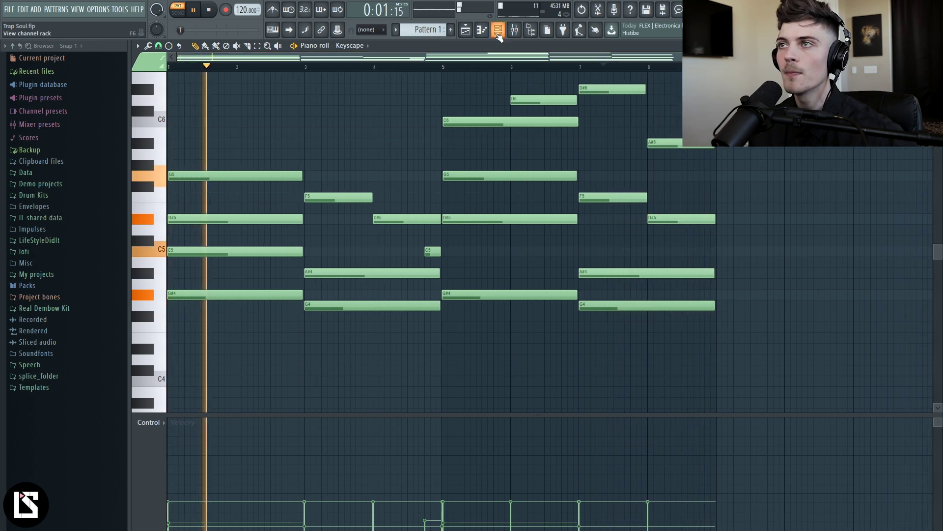
key(space)
key(space)
key(space)
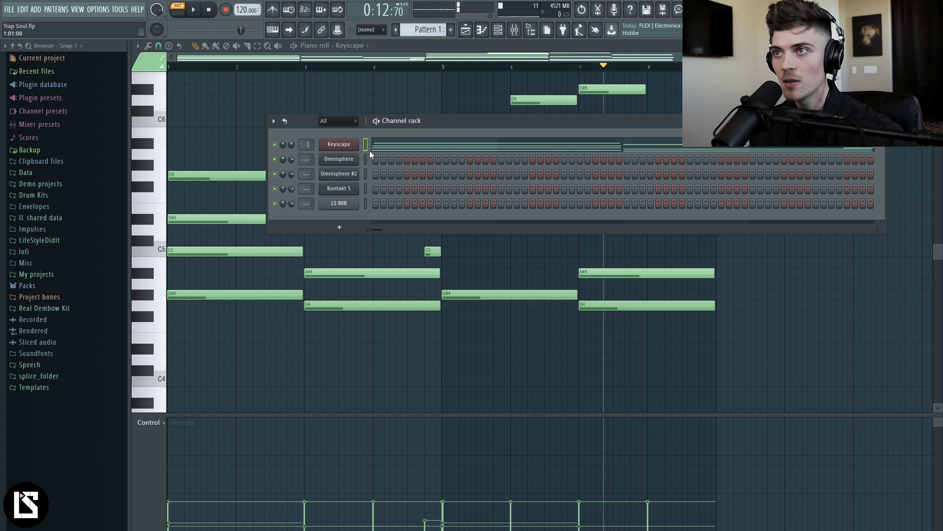
Copy the Keyscape notes into the Omnisphere channel and view its Pad Life patch
click(364, 158)
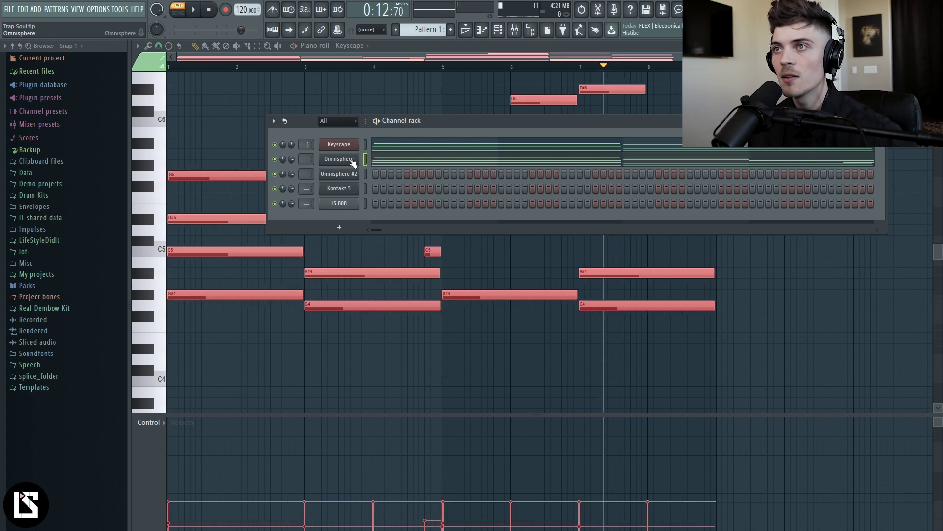
click(349, 161)
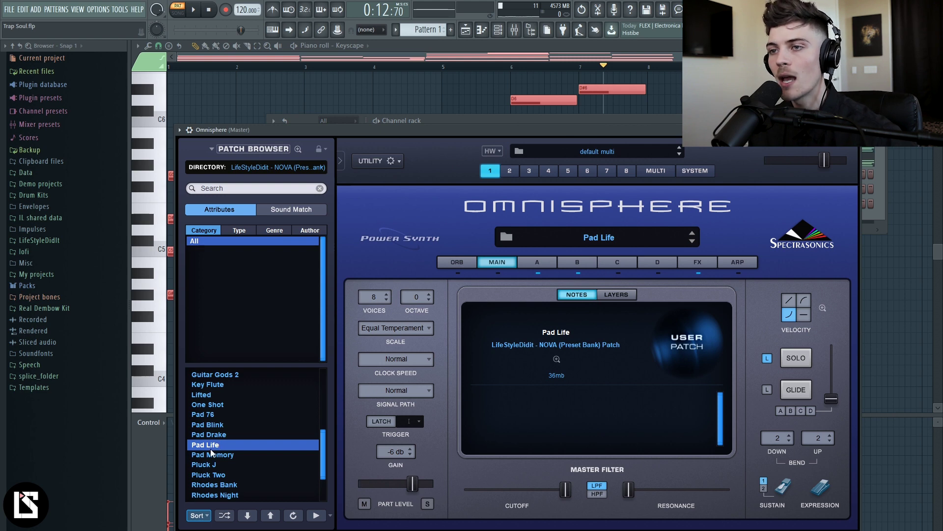
click(854, 129)
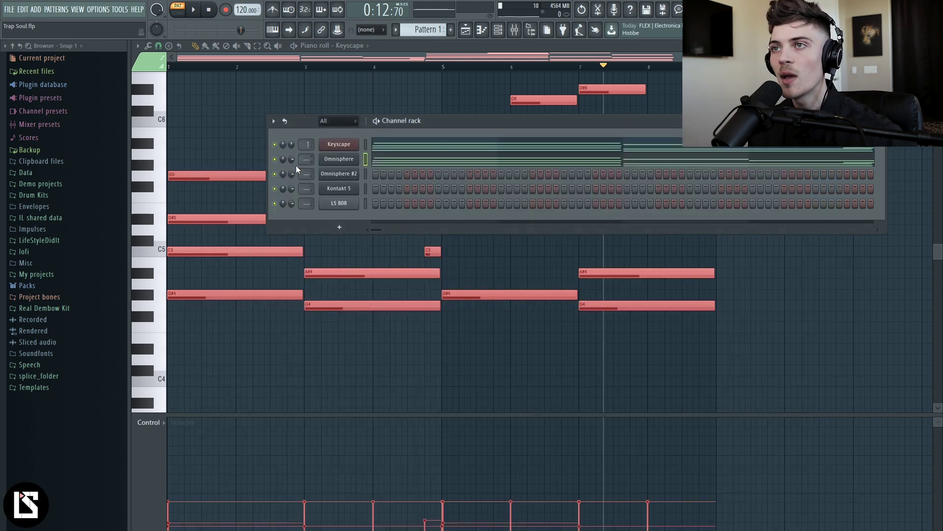
Solo the Omnisphere channel for playback and route it to its own mixer track, insert 6, named Omnisphere
click(216, 10)
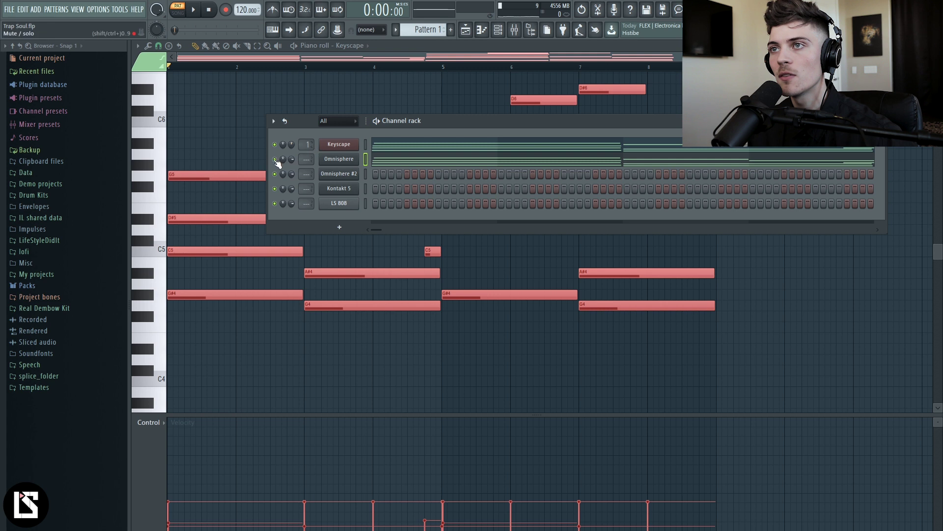
key(space)
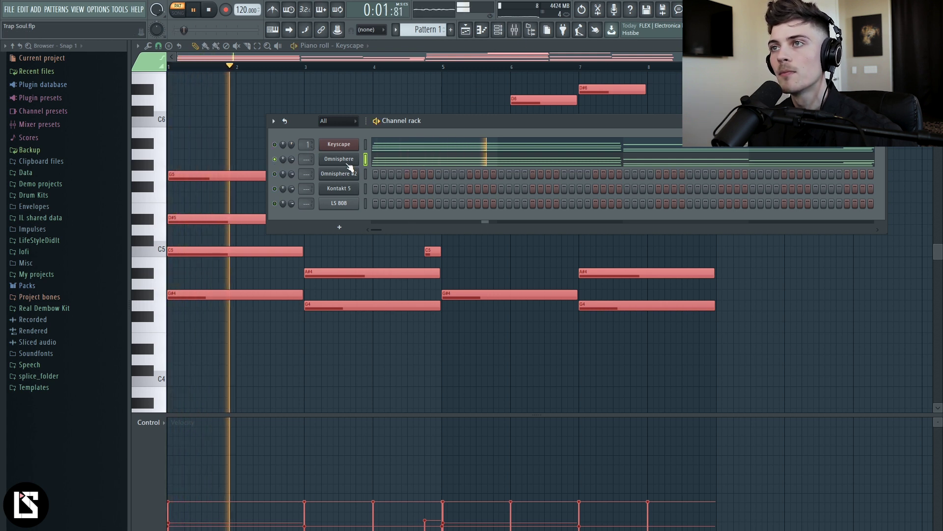
click(516, 31)
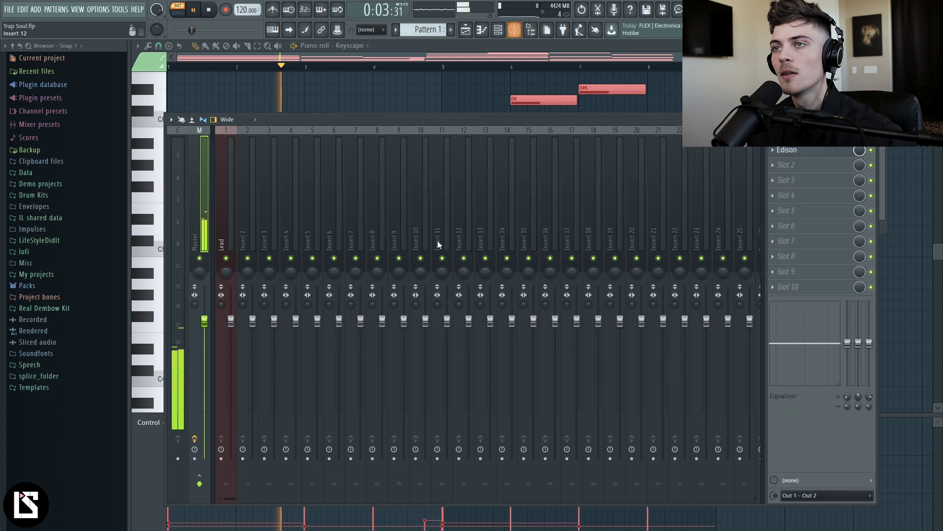
right_click(324, 216)
click(500, 215)
key(space)
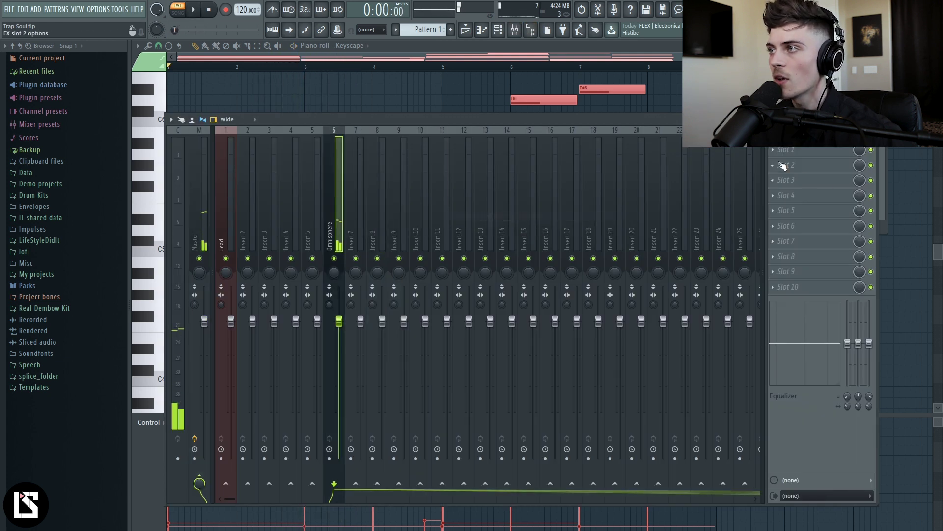
Load RVerb Stereo into the second effect slot of the Omnisphere mixer track and close its window
click(782, 165)
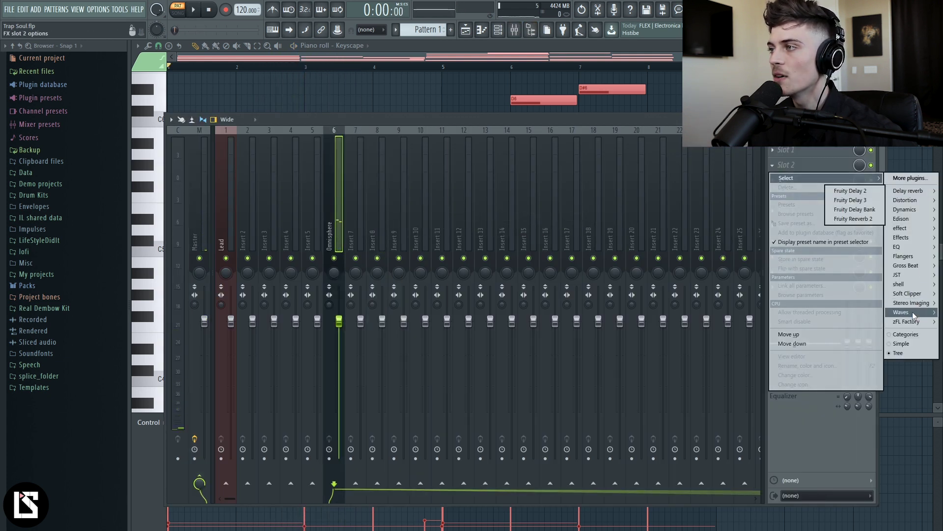
mouse_move(910, 312)
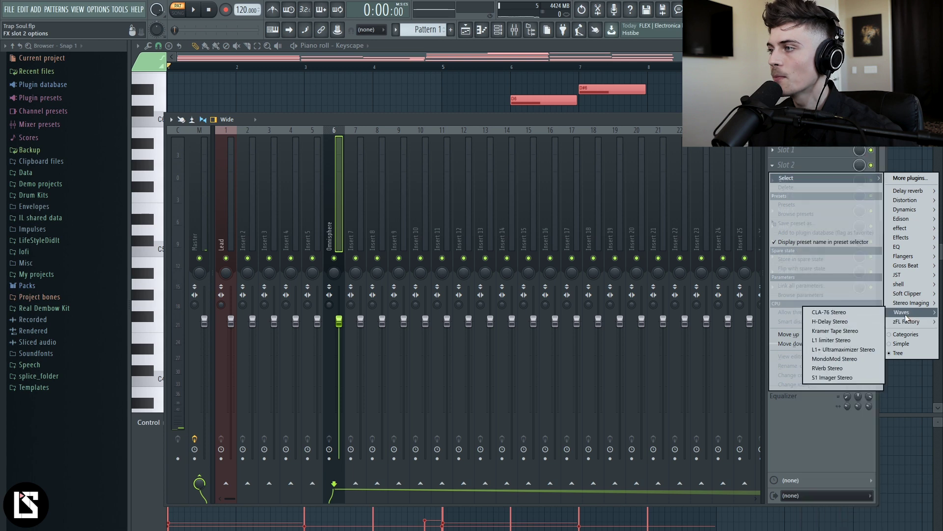
click(839, 367)
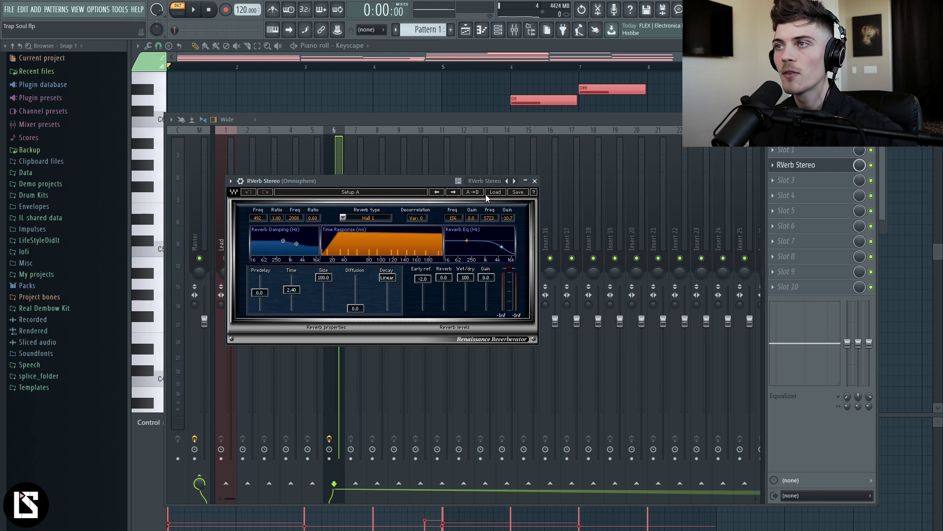
click(534, 181)
Adjust the Omnisphere track's stereo separation while it plays, and unmute Keyscape to play both channels together
key(space)
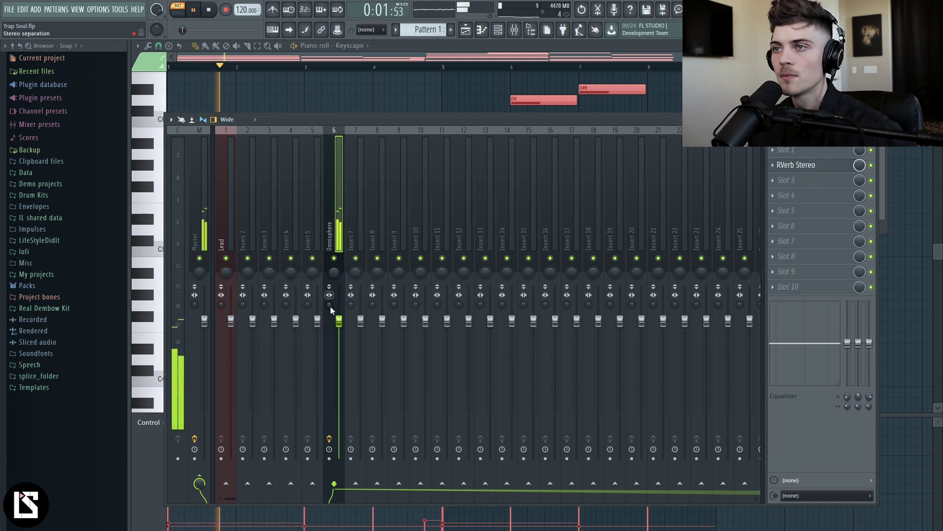
click(498, 29)
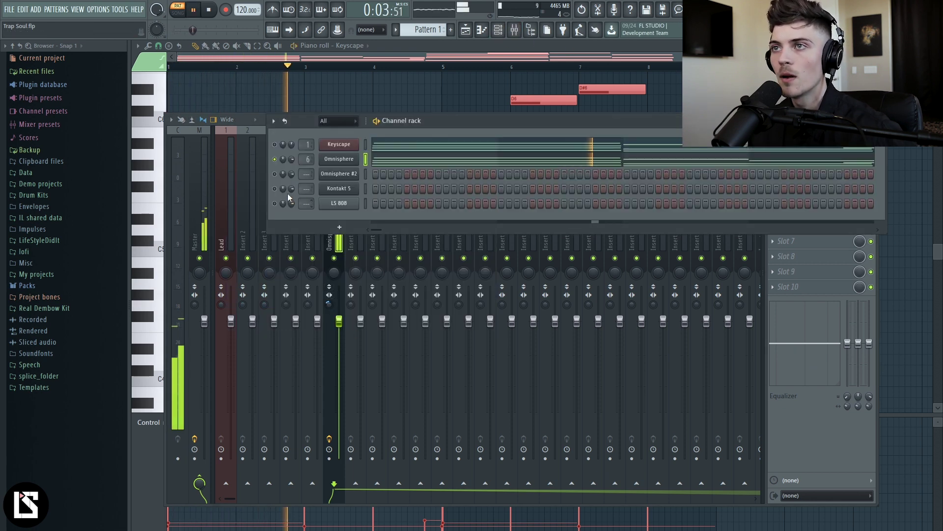
key(space)
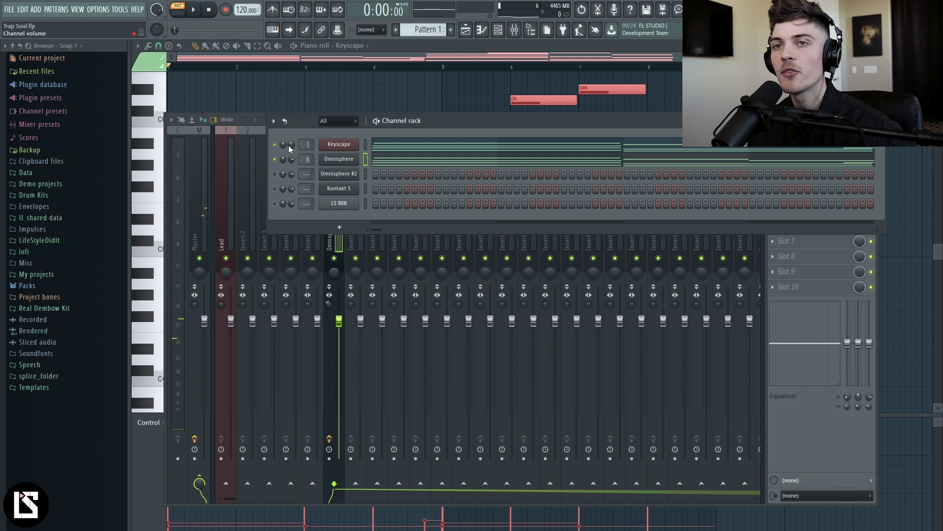
key(space)
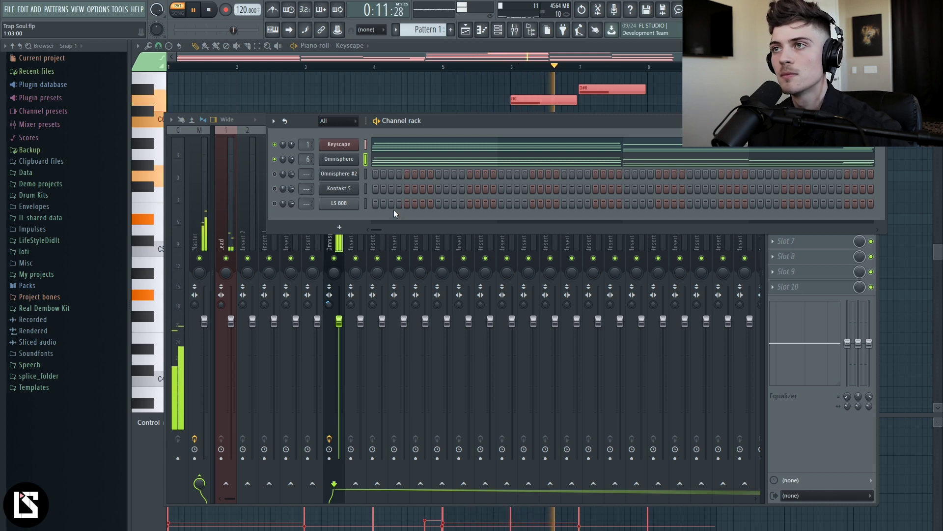
Delete the high melody notes of bars 5 to 8 from the Omnisphere channel and play from just before bar 5
click(401, 163)
key(space)
right_click(505, 140)
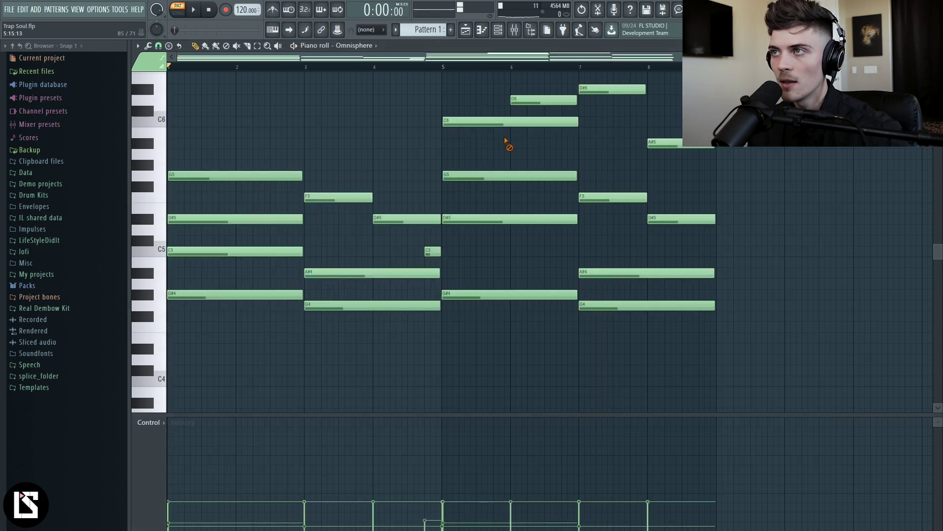
right_click(668, 144)
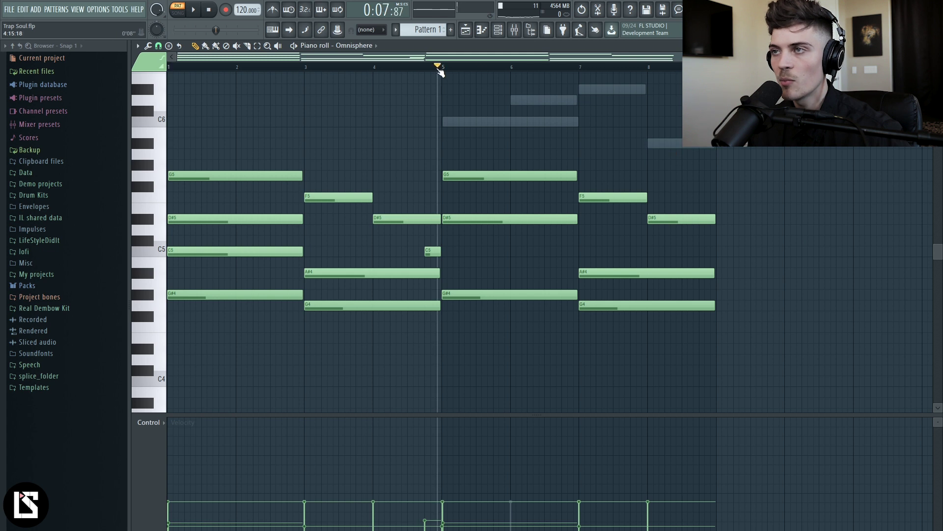
key(space)
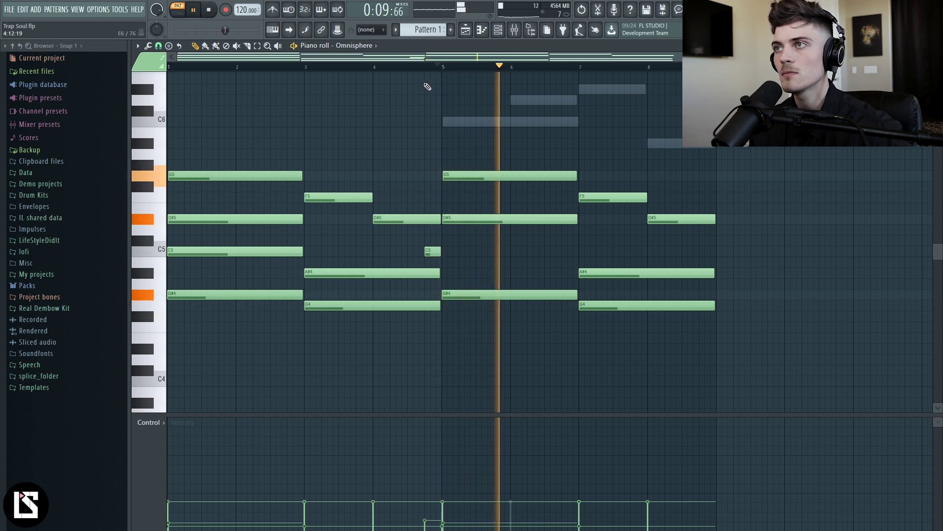
Lower the velocity of the high melody notes in bars 5 to 8 of the Keyscape channel and stop playback
key(F6)
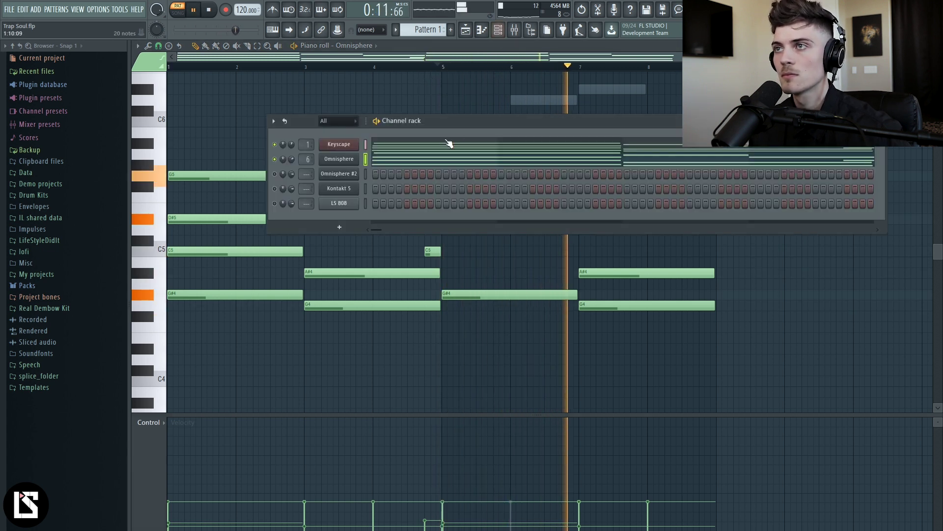
click(449, 143)
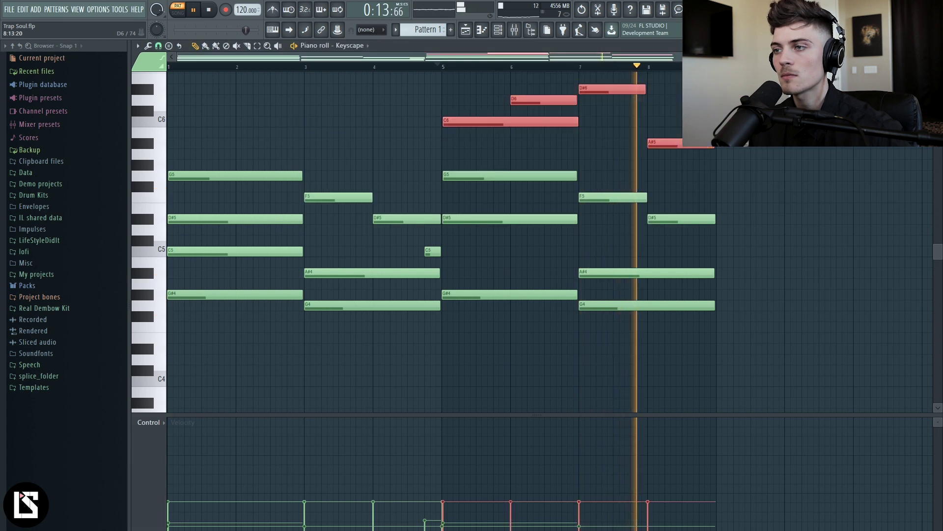
click(497, 30)
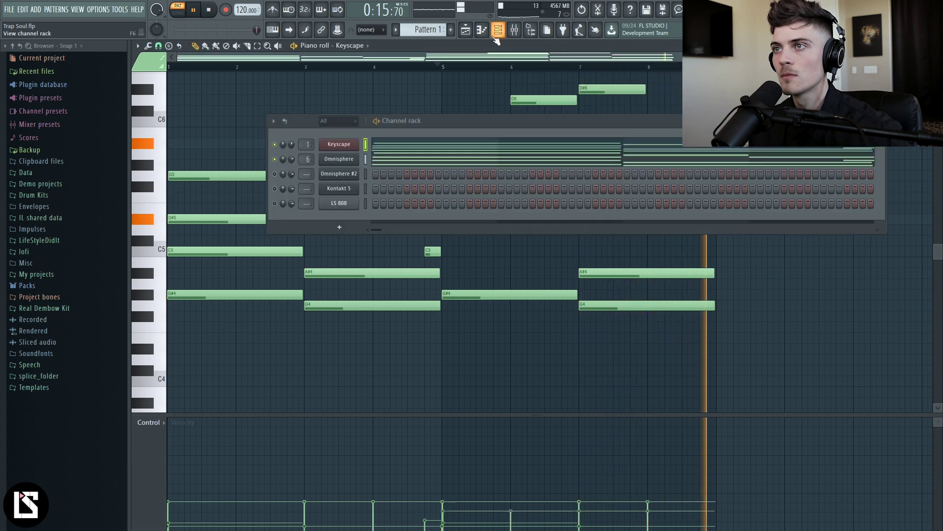
key(space)
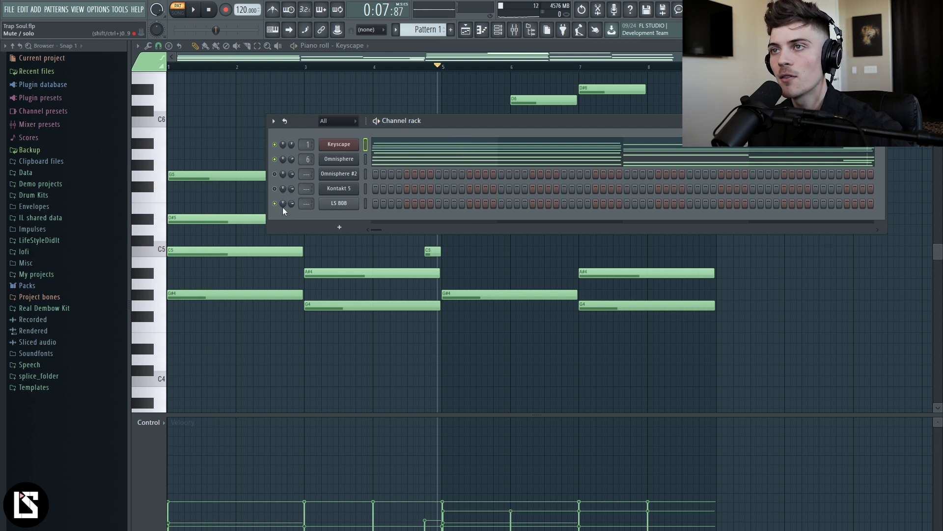
Unmute the LS 808 channel and draw a G#4 note across bars 1 and 2 with raised velocity
right_click(339, 203)
click(376, 202)
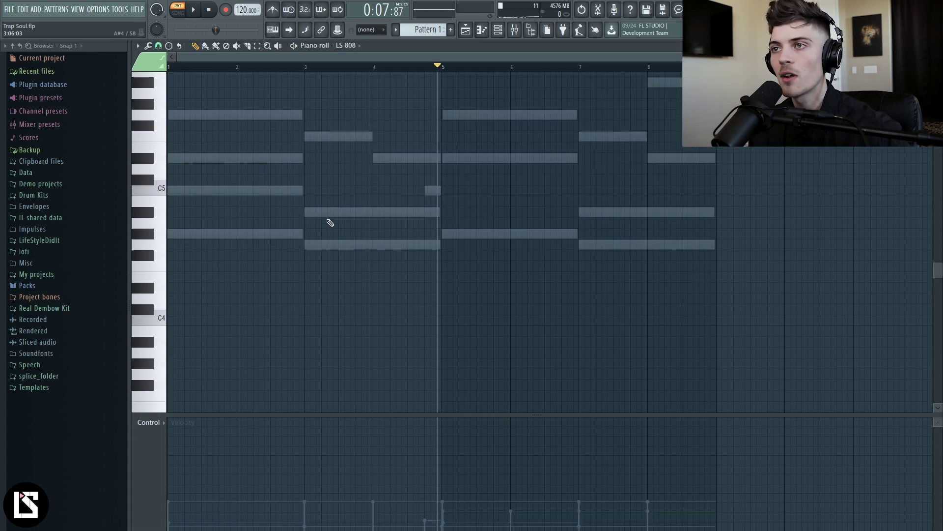
drag(211, 229, 144, 232)
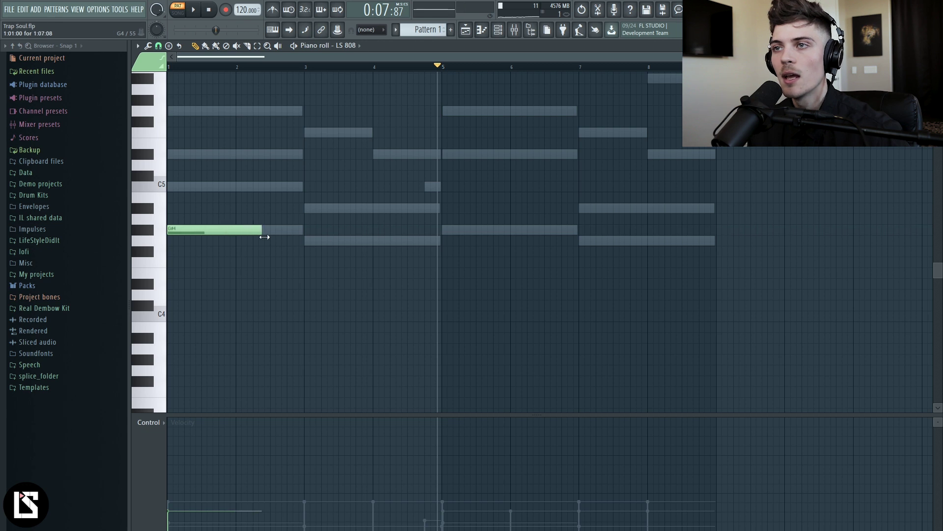
drag(202, 78, 96, 79)
right_click(231, 78)
drag(206, 67, 3, 67)
drag(189, 463, 211, 436)
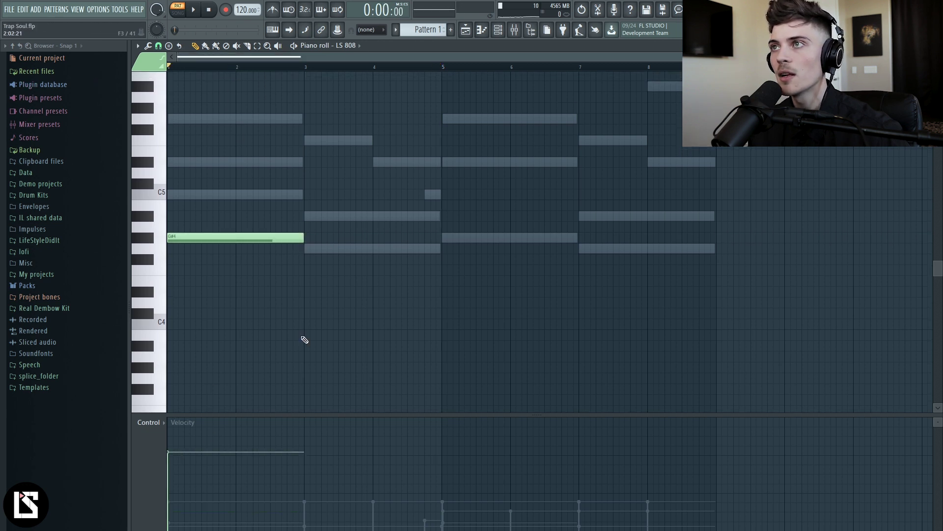
Play the pattern from bar 1 to check the first 808 note against the chords
click(498, 30)
key(F6)
key(space)
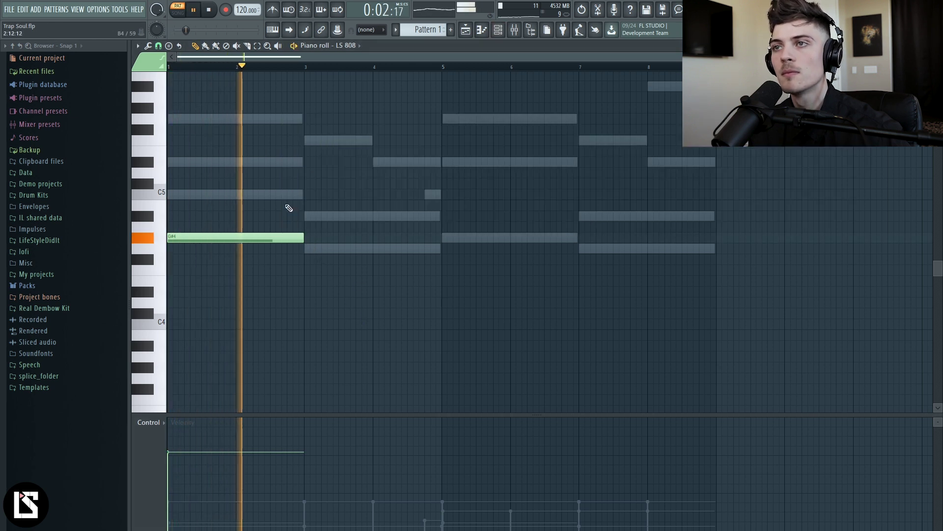
Add a half-bar C5 note ending at bar 3 and shorten the G#4 808 note to end where it starts
click(271, 197)
key(space)
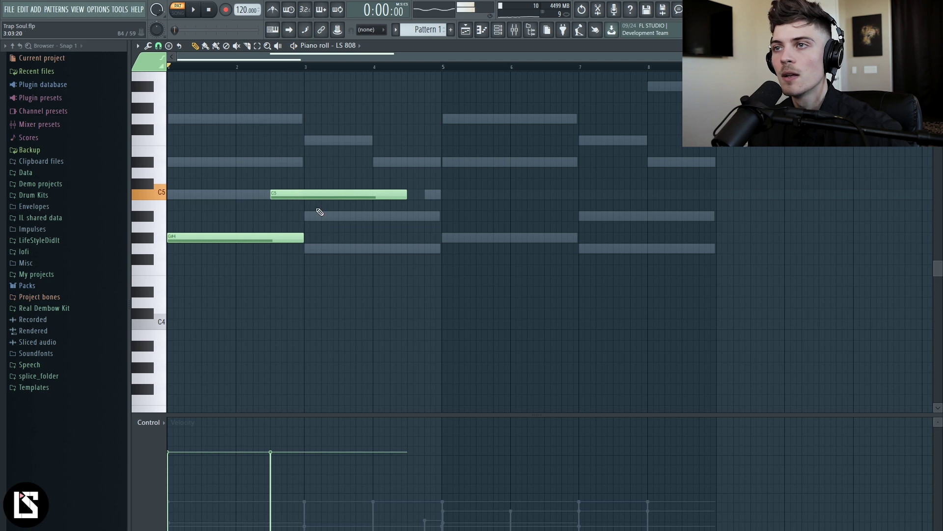
drag(280, 168, 323, 289)
click(422, 168)
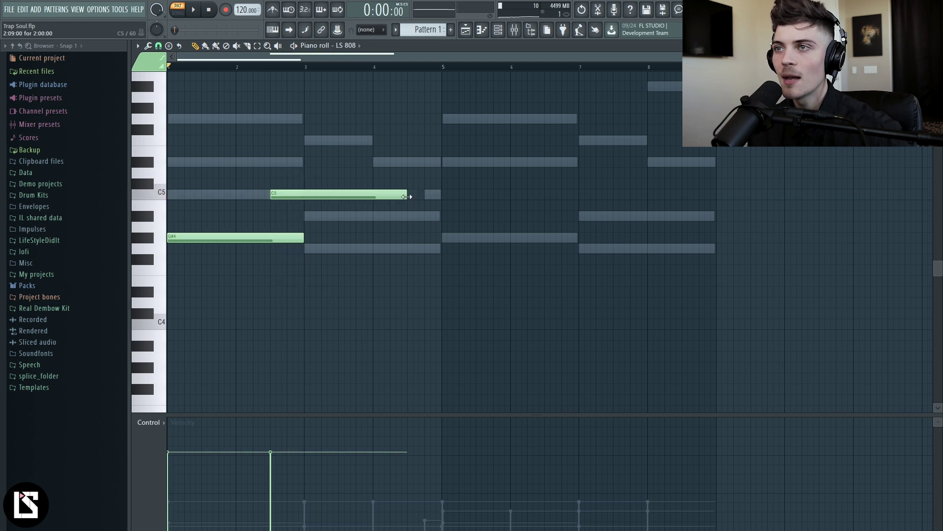
drag(407, 197, 307, 217)
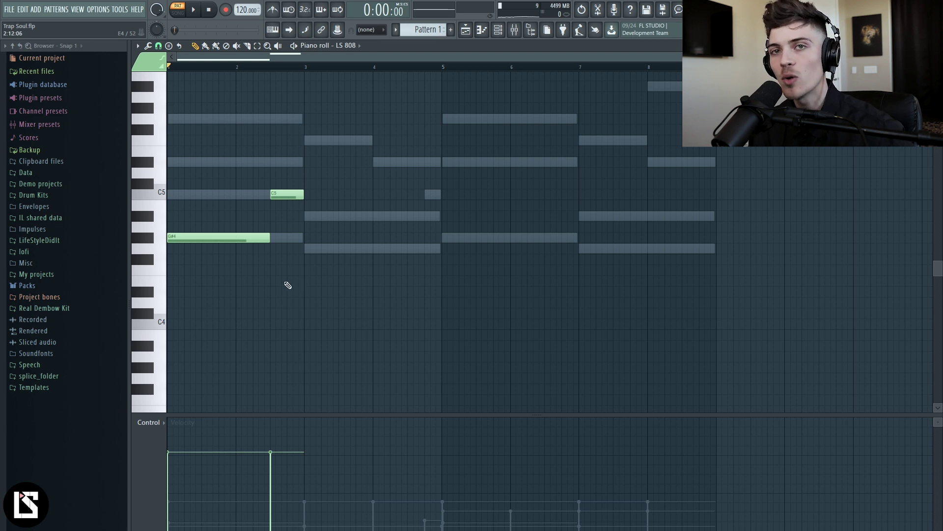
Add a two-bar G4 note at bar 3 and duplicate the four-bar 808 line so the copy starts exactly at bar 5
click(309, 251)
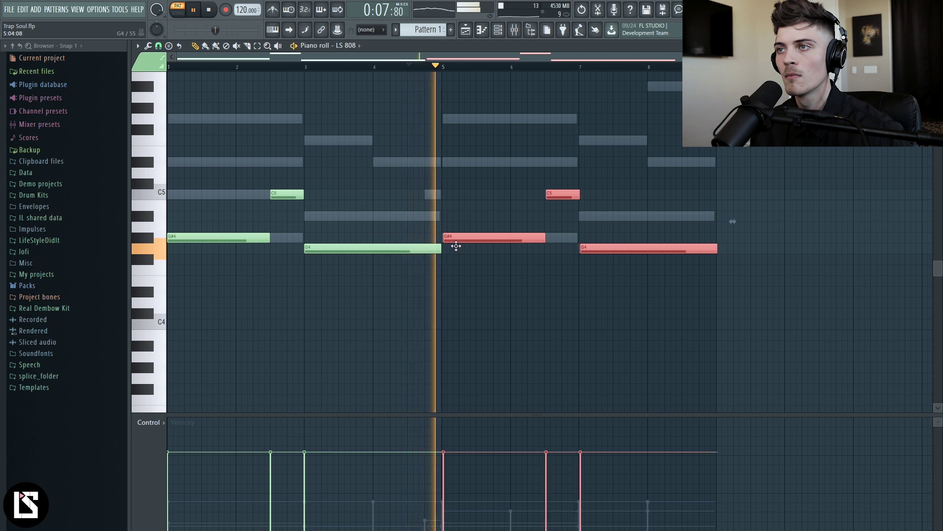
click(471, 236)
right_click(456, 248)
drag(496, 180, 695, 292)
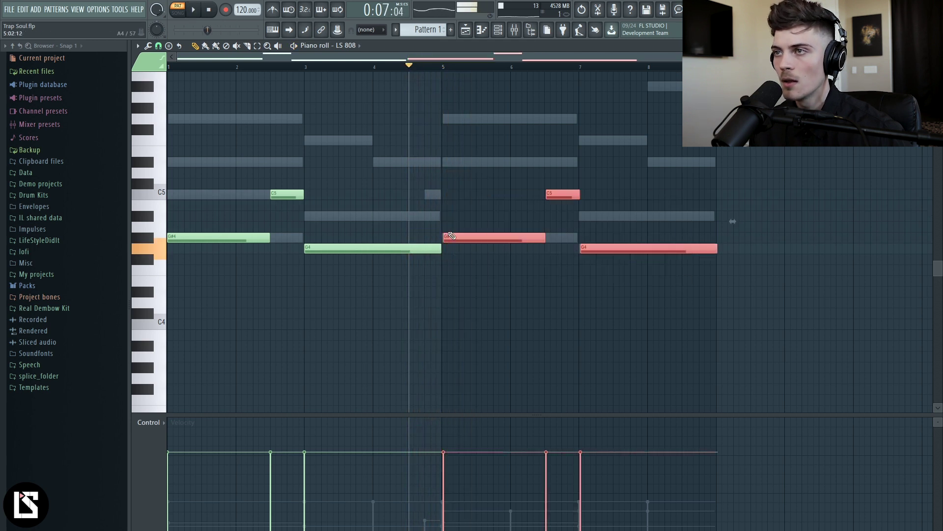
right_click(462, 209)
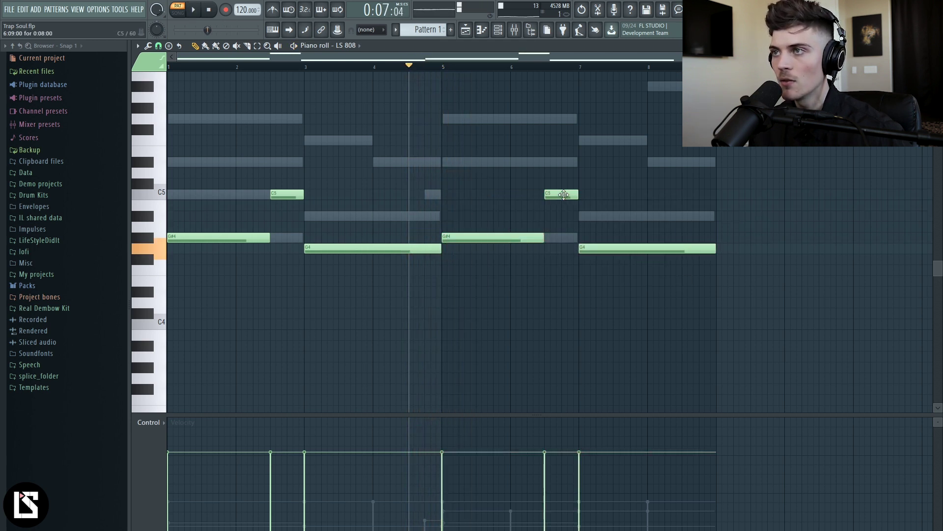
Replace the C5 808 note at the end of bar 6 with a half-bar G#5 note, checking it from bar 5
click(493, 118)
drag(507, 131, 510, 109)
click(436, 69)
key(space)
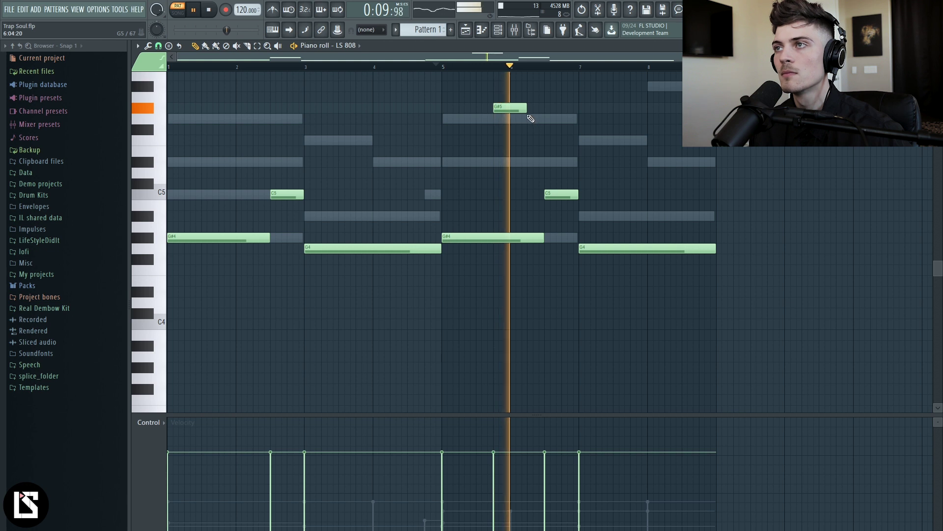
drag(509, 108, 560, 108)
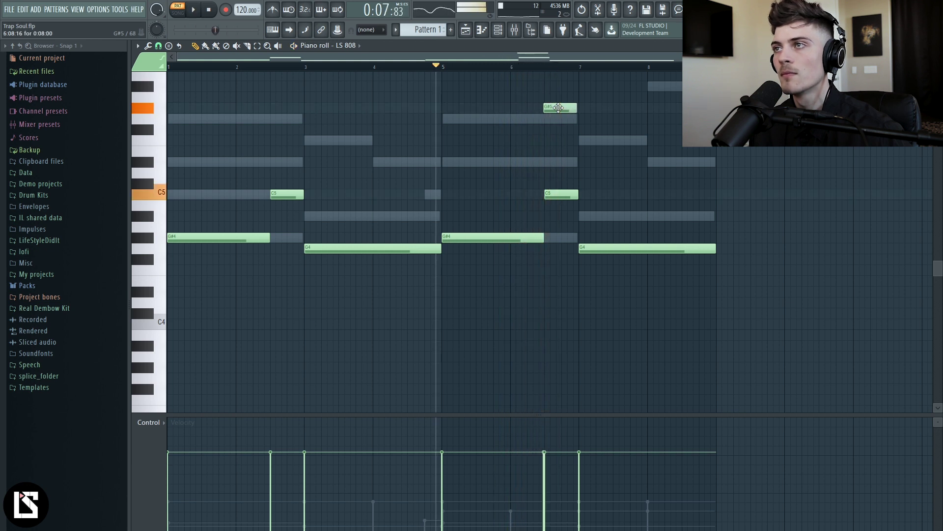
right_click(562, 195)
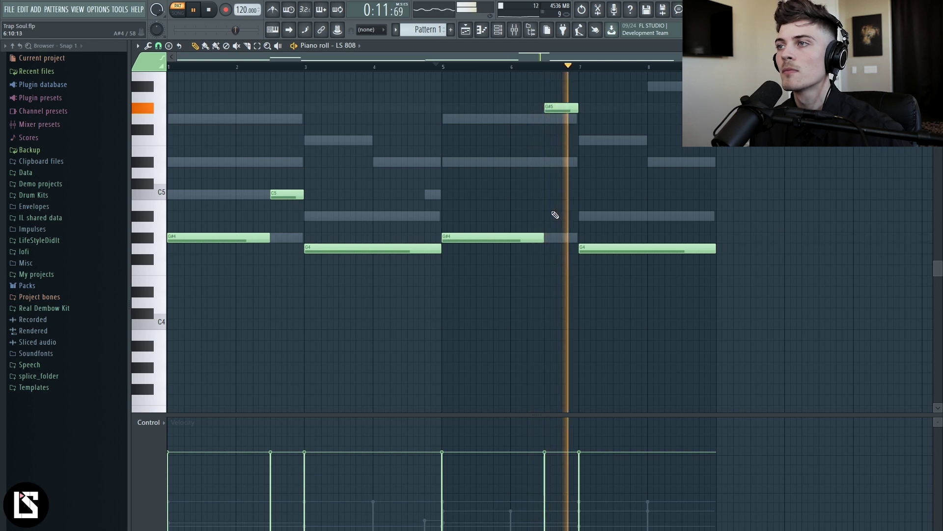
Add a half-bar D#5 note to the 808 line at the start of bar 8
click(653, 165)
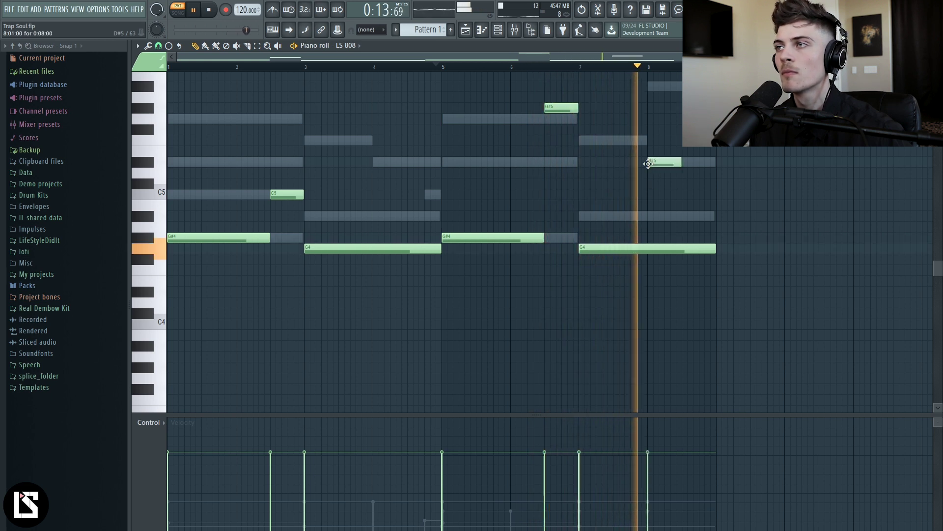
Shorten the G4 808 note at bar 7 to one bar and lengthen the bar 8 D#5 note to a full bar
drag(715, 248, 649, 266)
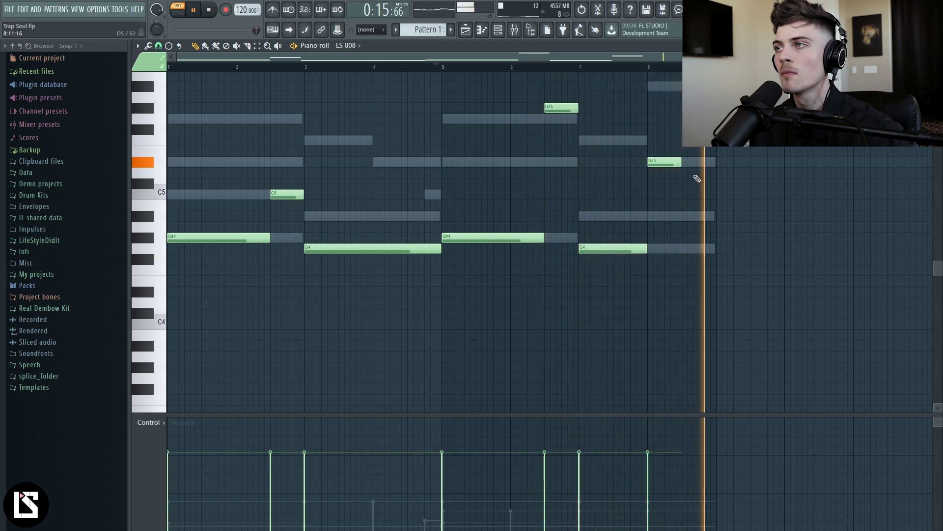
drag(681, 162, 716, 172)
key(space)
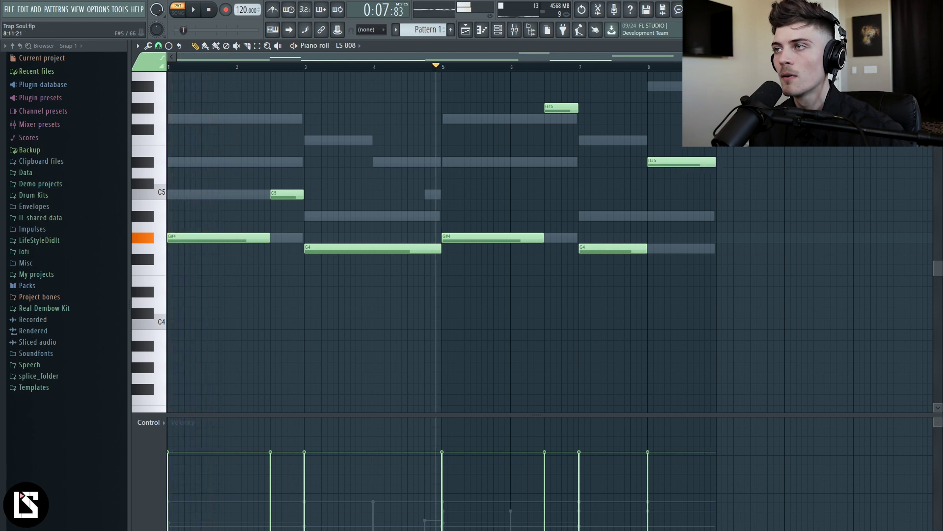
Lower the bar 8 808 note by one octave to D#4 and listen to the bass line
key(ctrl+Down)
key(space)
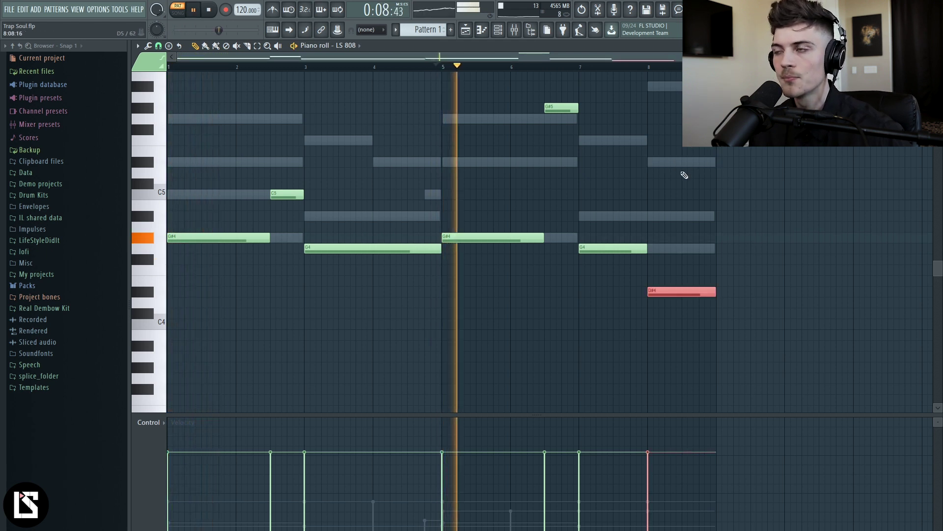
key(ctrl+d)
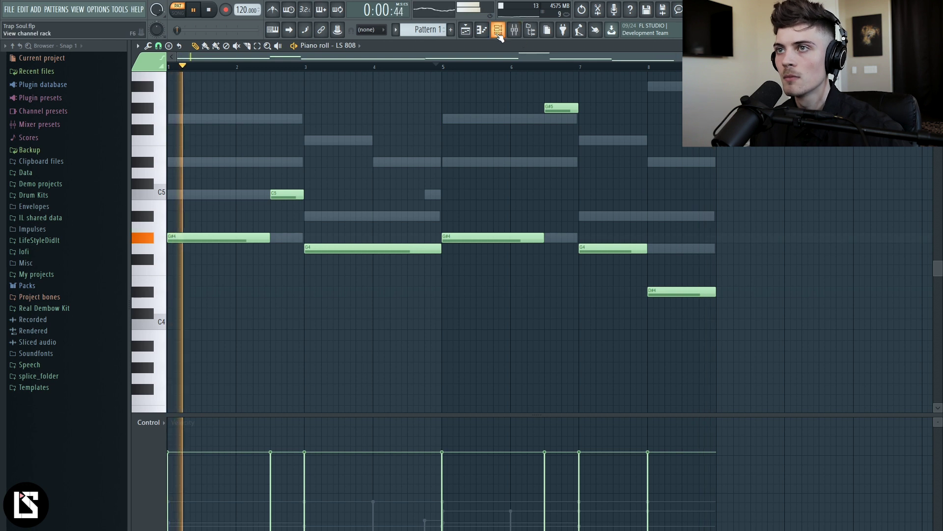
key(space)
scroll(732, 292, up, 6)
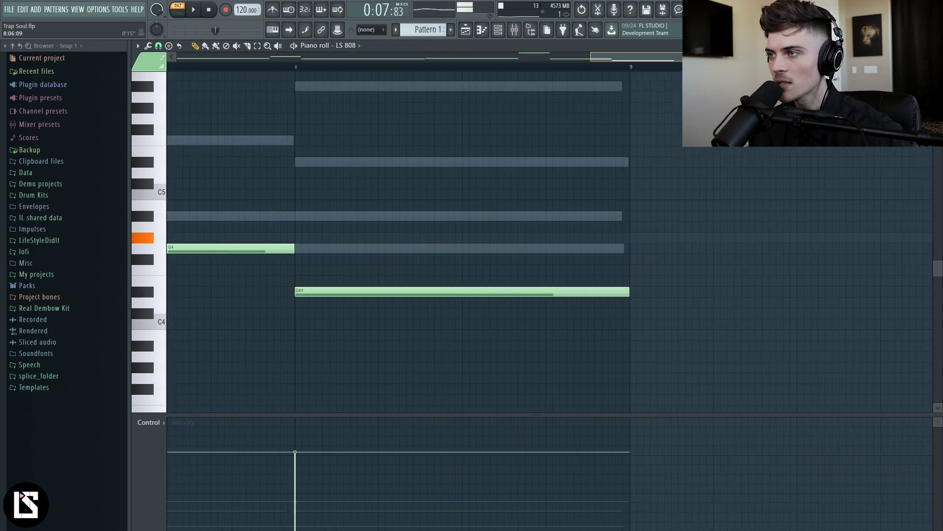
scroll(534, 47, down, 6)
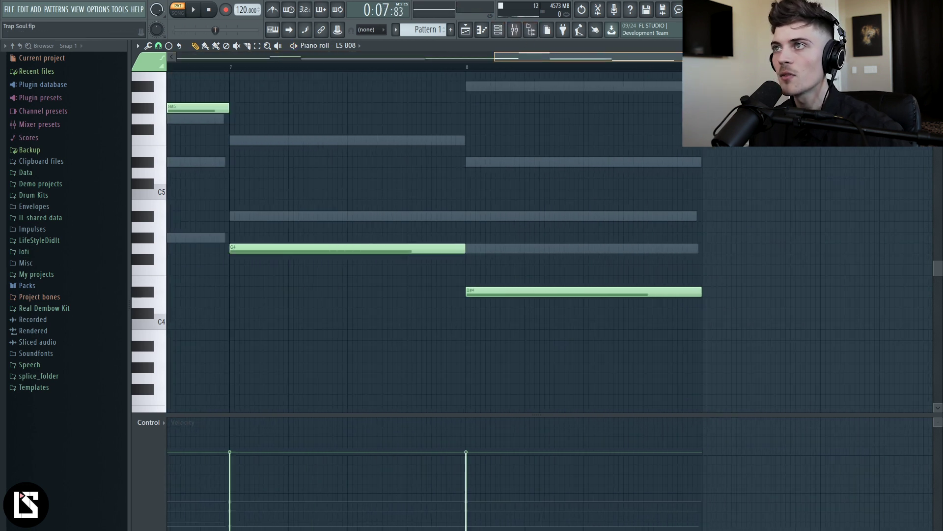
Open the Omnisphere #2 instrument from the channel rack to check its Rhodes Bank patch, and close it
click(503, 33)
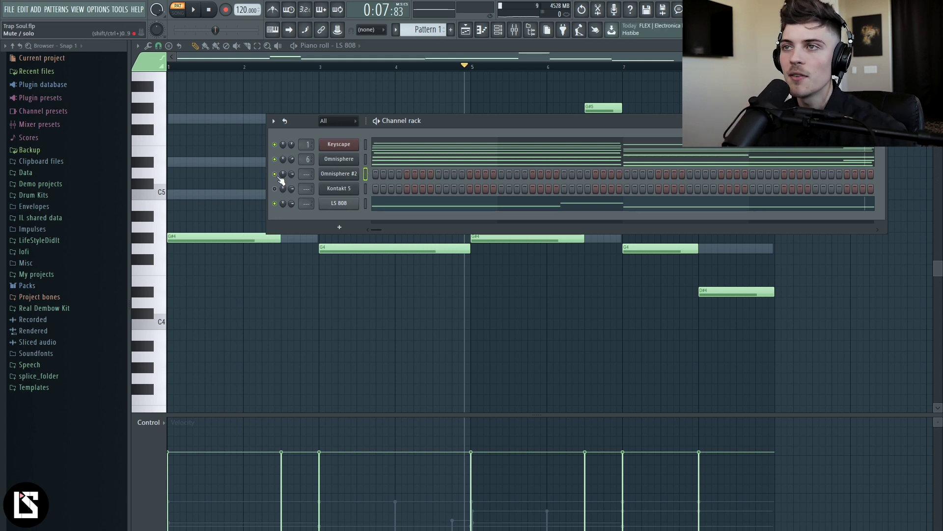
click(349, 175)
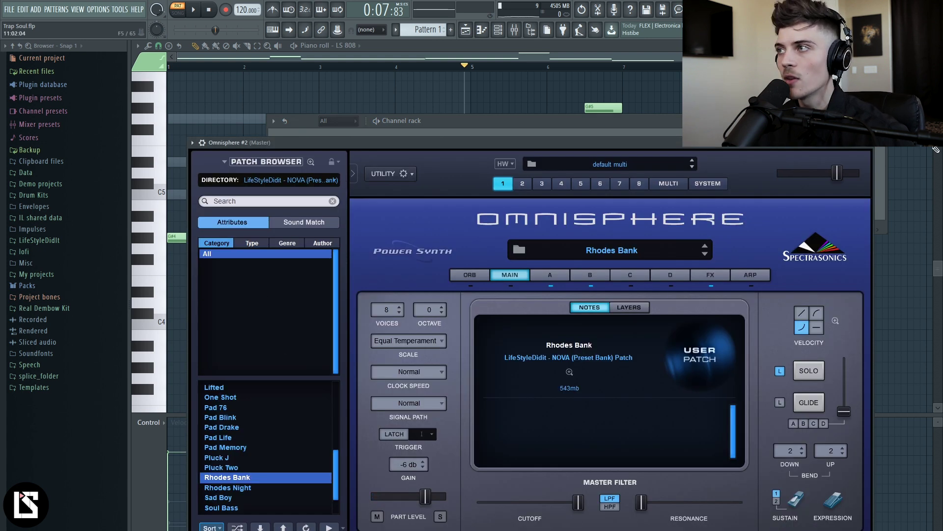
click(873, 149)
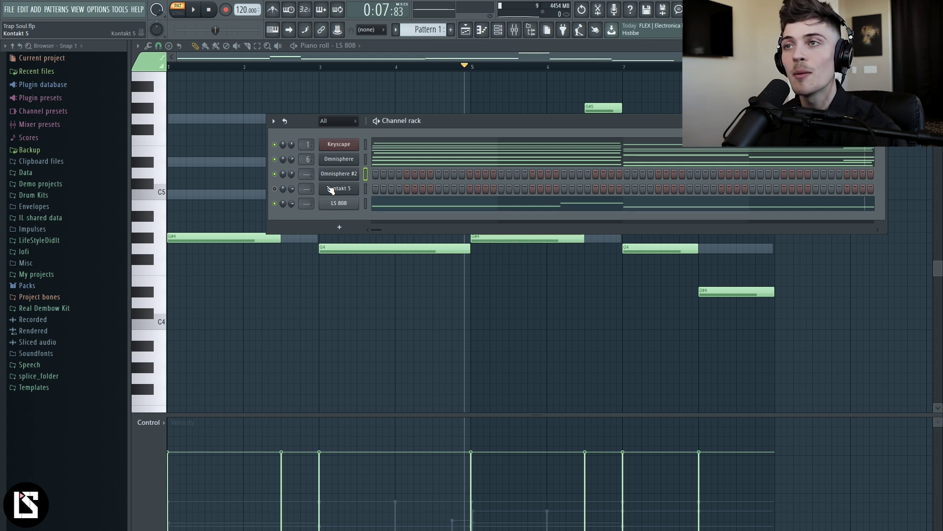
Start the Omnisphere #2 part with one-bar notes D#5 at bar 1 and A#4 at bar 3, removing the trial C5 and F5
right_click(338, 175)
click(382, 174)
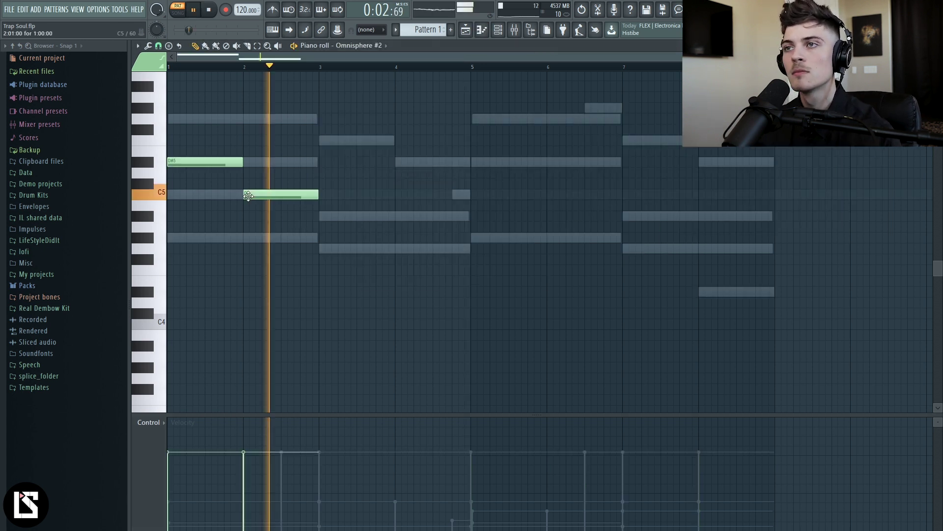
click(322, 141)
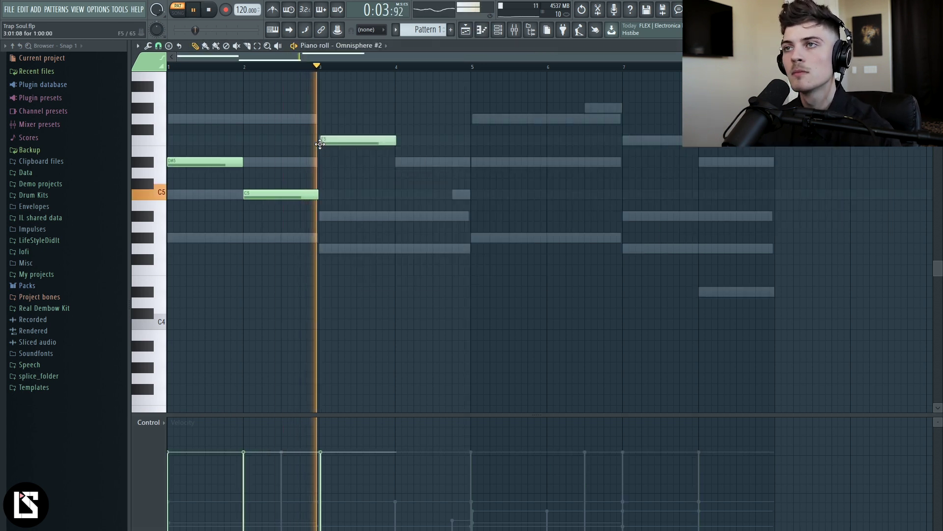
right_click(322, 142)
drag(276, 194, 274, 215)
right_click(295, 216)
click(325, 216)
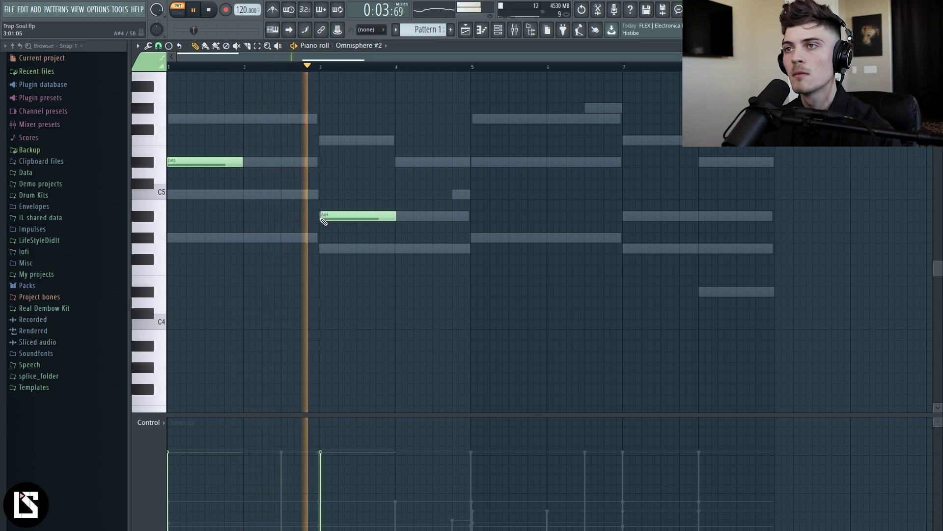
Continue the Omnisphere #2 line with one-bar notes G4 at bar 4, G5 at bar 5, F5 at bar 7 and D#5 at bar 8
click(399, 119)
drag(427, 119, 427, 249)
click(285, 141)
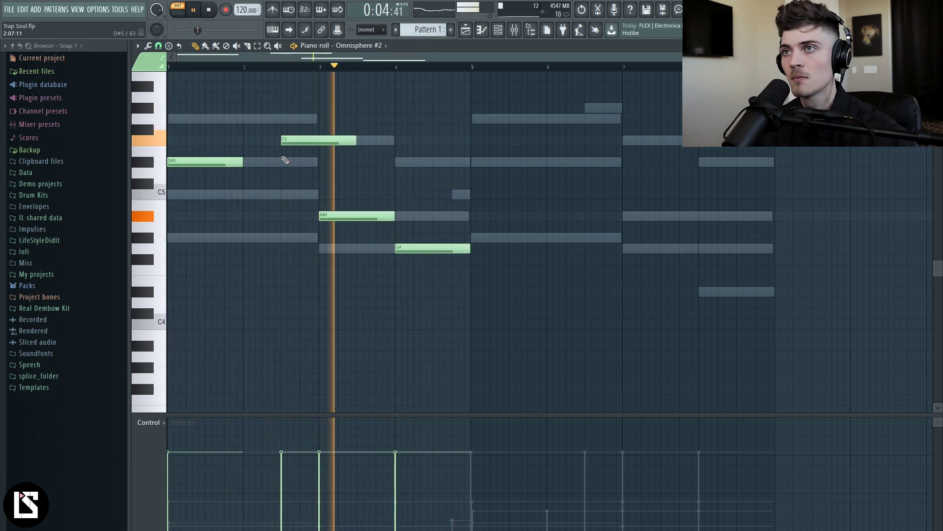
right_click(294, 141)
click(472, 120)
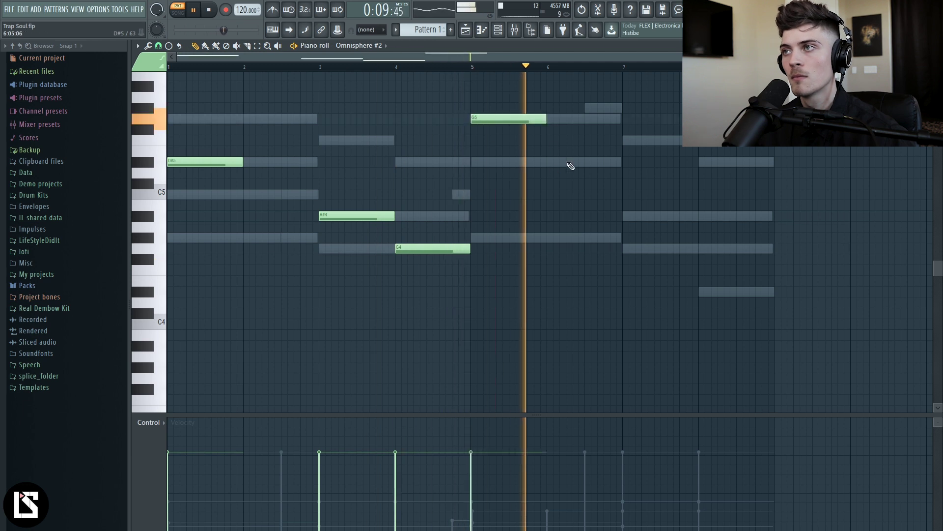
click(624, 141)
click(701, 162)
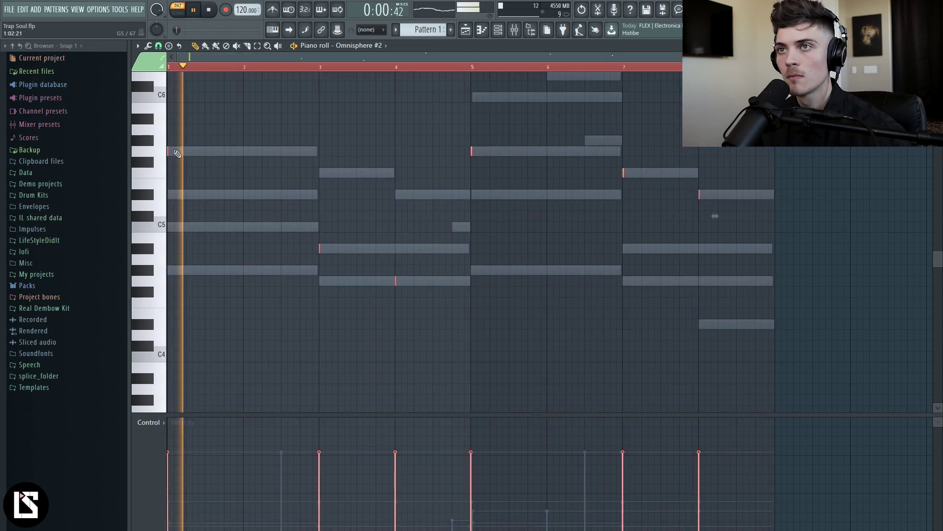
Resize all Omnisphere #2 notes together into short stabs, with the first note on G5, and play the pattern
drag(168, 151, 175, 150)
key(space)
key(space)
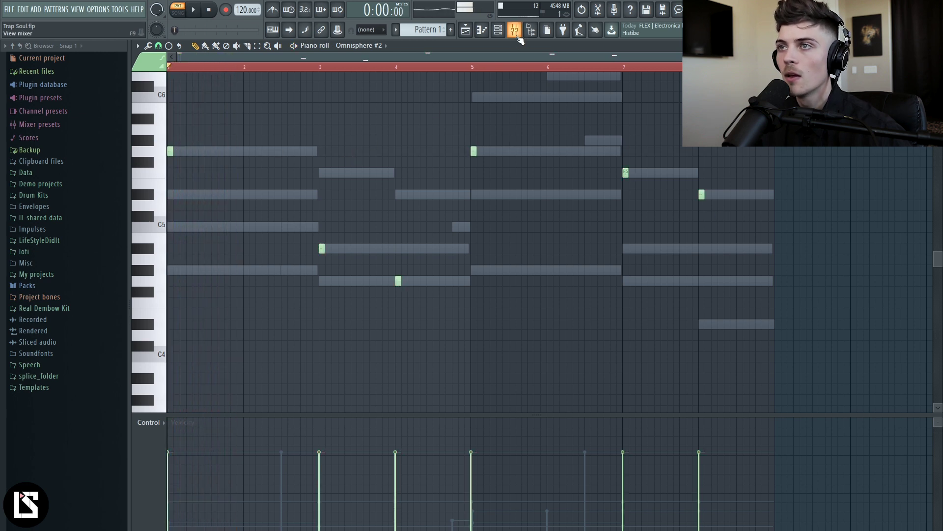
Route the Omnisphere #2 channel to mixer insert 7
click(517, 34)
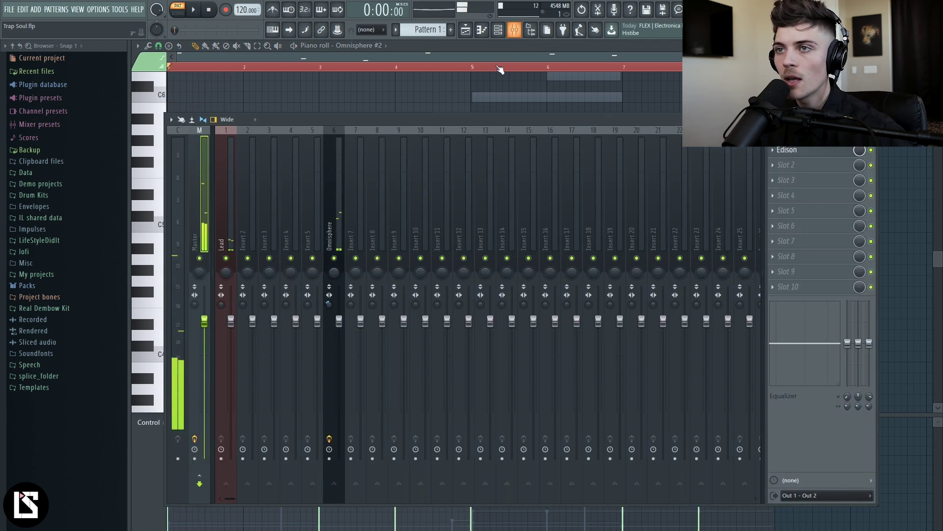
right_click(363, 216)
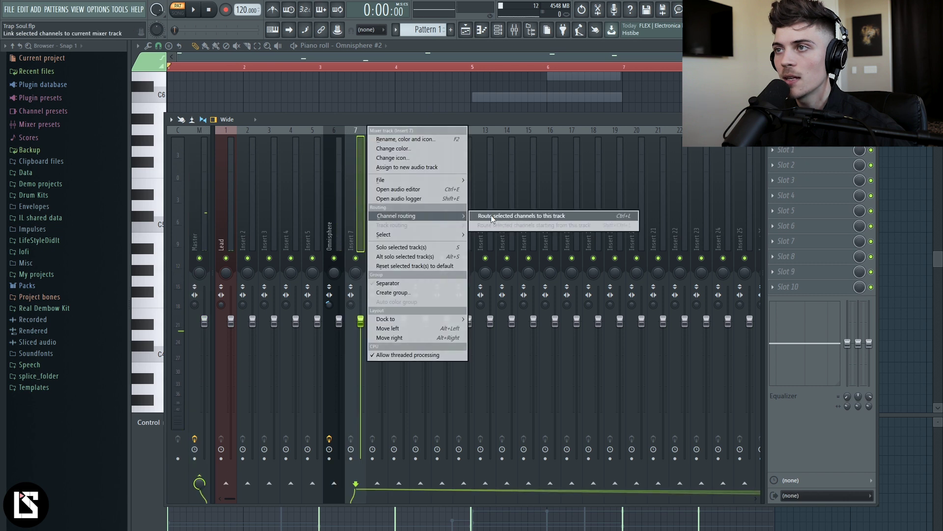
click(491, 214)
Insert H-Delay Stereo in effect slot 5 of the Omnisphere #2 mixer track and load a delay preset
click(778, 218)
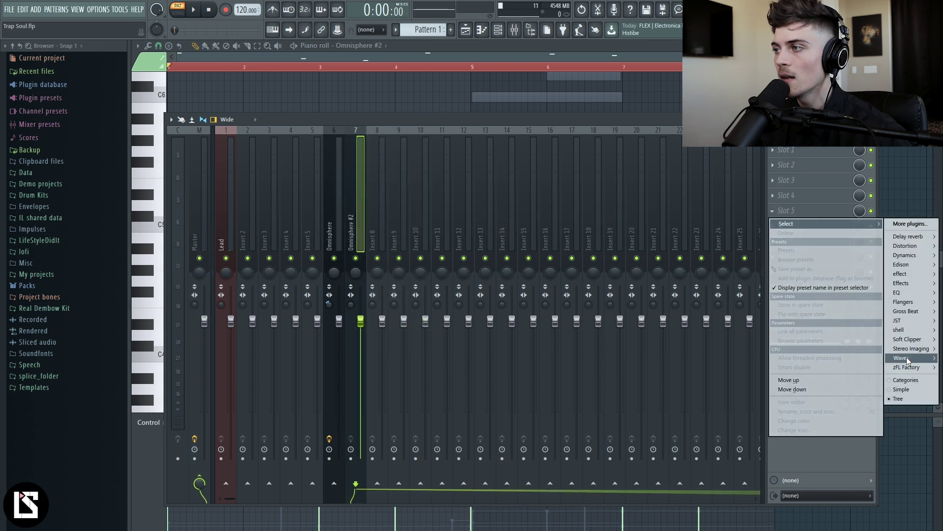
mouse_move(907, 357)
click(842, 367)
click(511, 156)
click(514, 180)
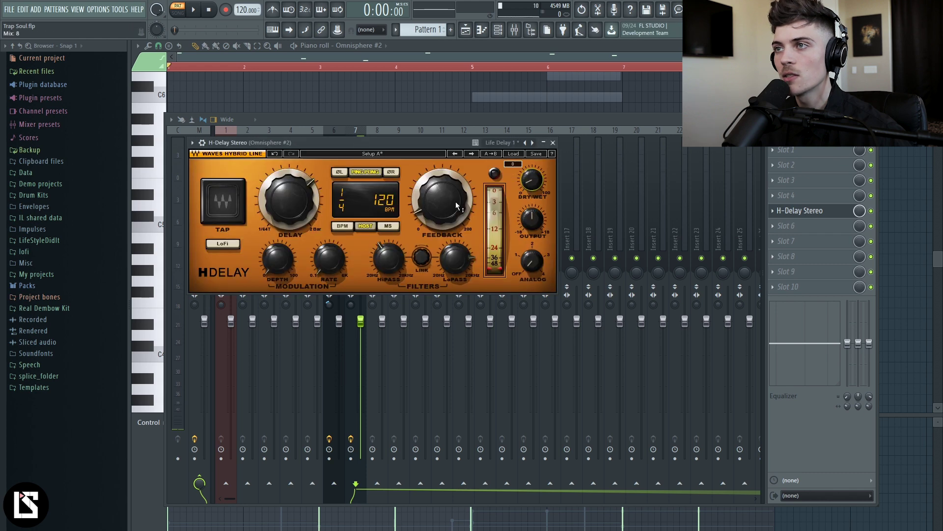
Set the H-Delay dry/wet mix to 11 and listen to the delayed Omnisphere #2 stabs
drag(529, 187, 529, 206)
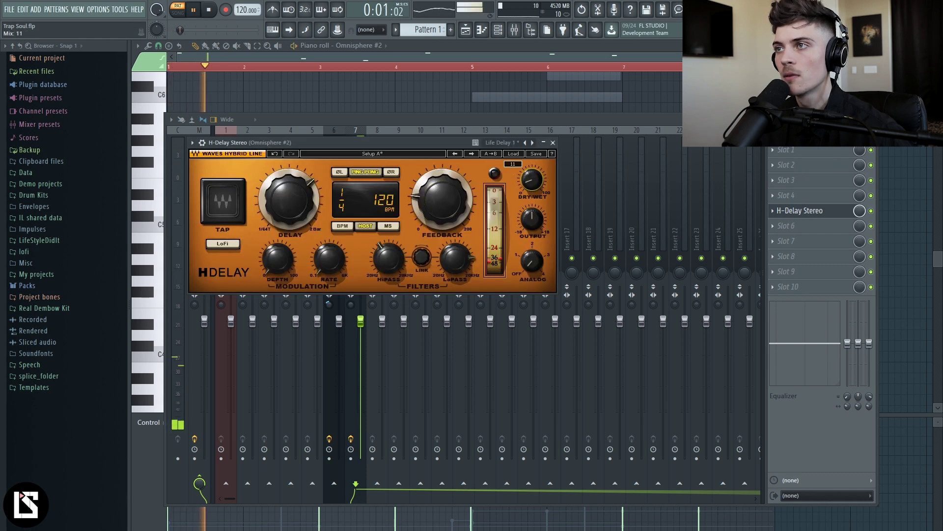
key(space)
key(space)
click(352, 108)
key(space)
Add Fruity Parametric EQ 2 to the Omnisphere #2 mixer track and move it ahead of H-Delay Stereo
click(515, 31)
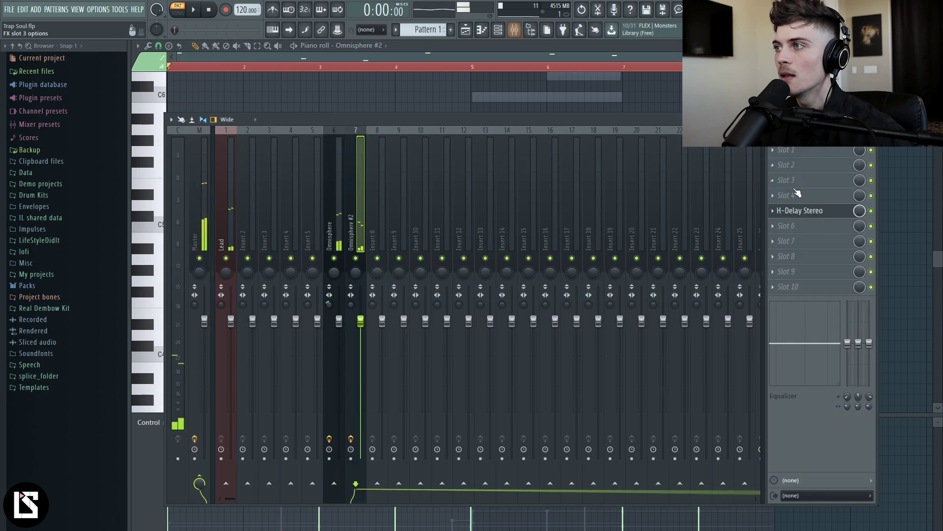
click(786, 225)
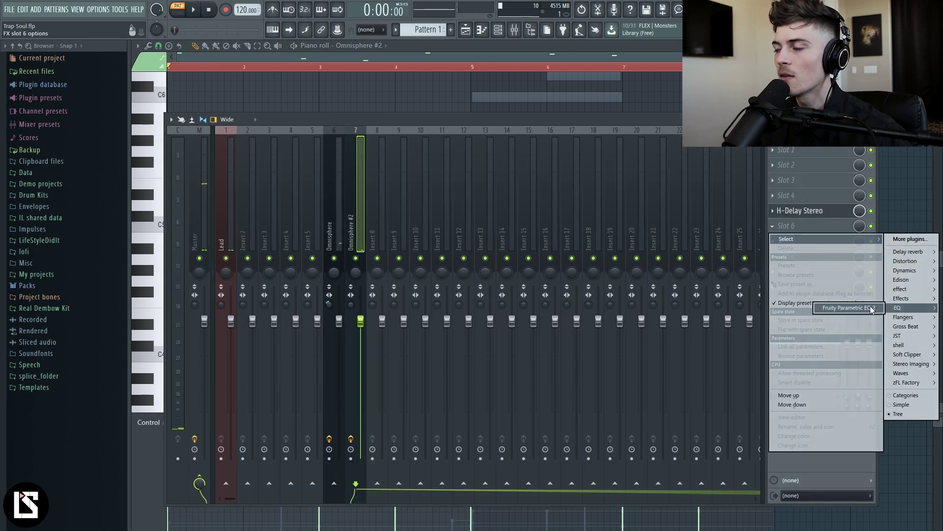
click(872, 309)
drag(800, 227, 800, 211)
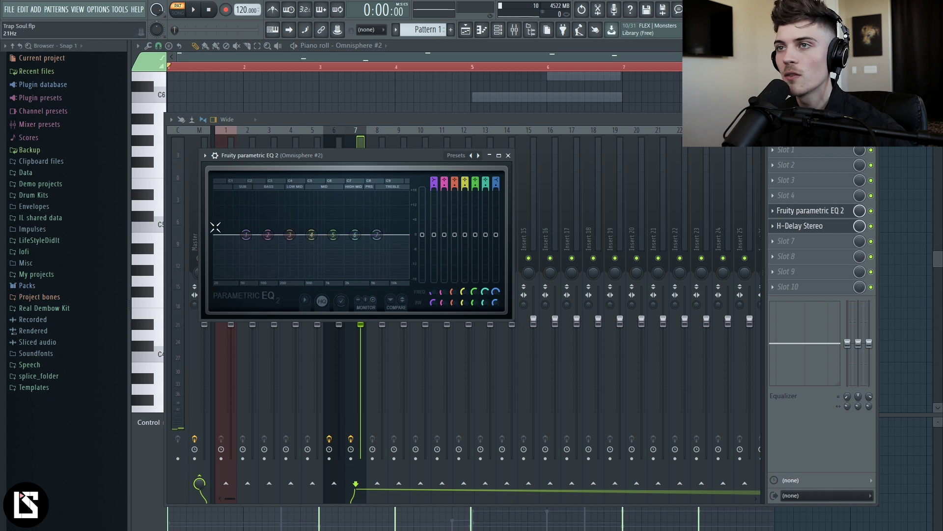
Cut the Omnisphere #2 lows with EQ band 1 and highs with band 7 at about 3 kHz, and raise its channel volume slightly
drag(376, 235, 377, 274)
key(space)
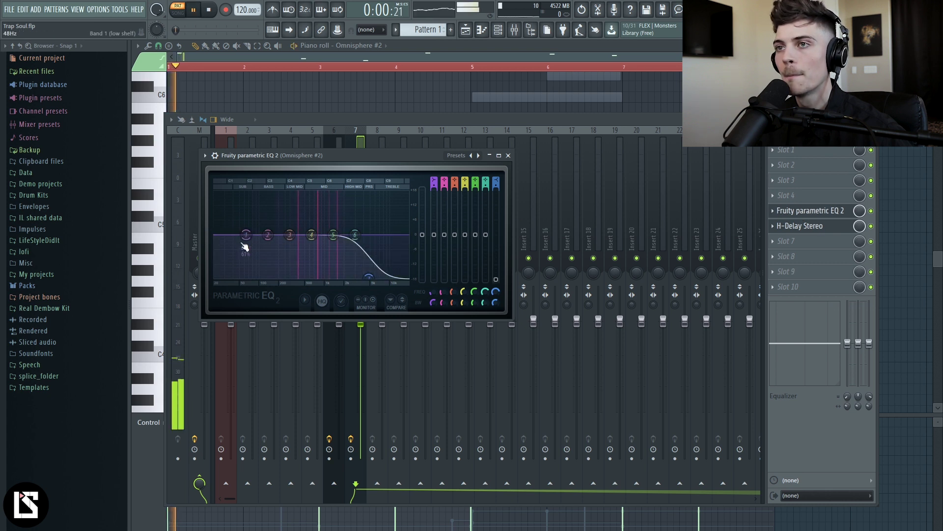
drag(246, 236, 257, 278)
drag(369, 276, 354, 277)
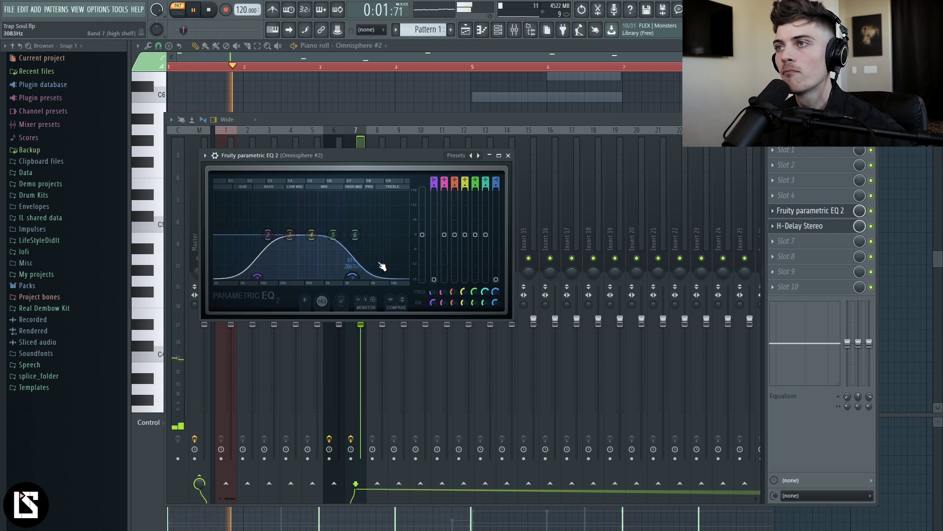
click(508, 155)
click(497, 29)
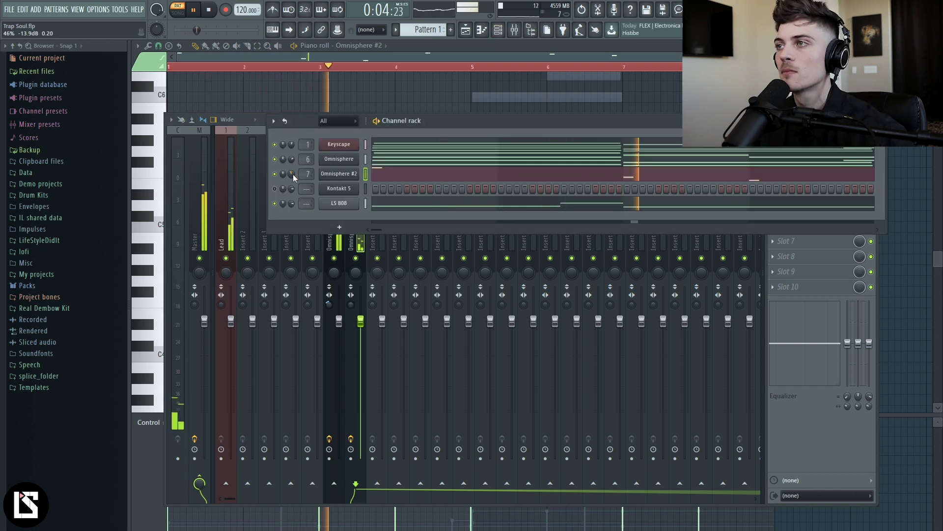
drag(293, 174, 293, 169)
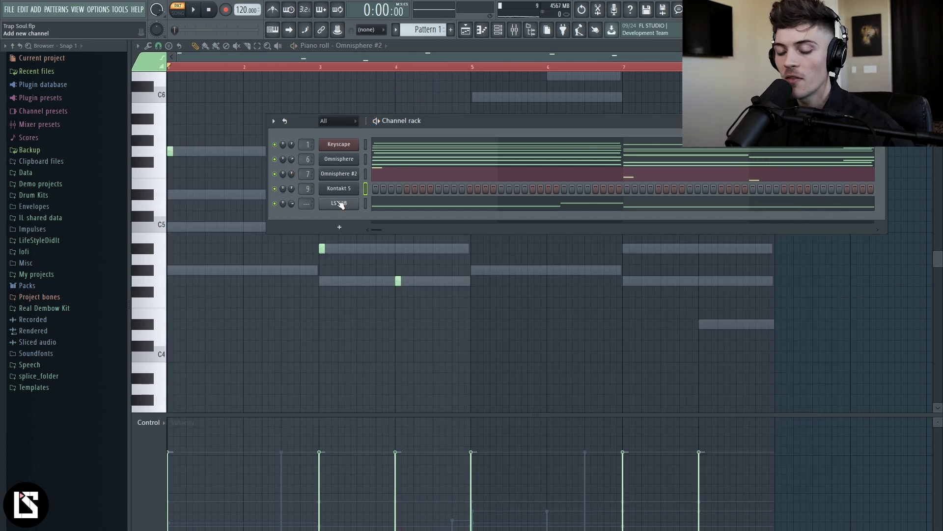
Check the EXHALE instrument in Kontakt 5 and extend its C4 note at bar 1 to one and a half bars
click(338, 189)
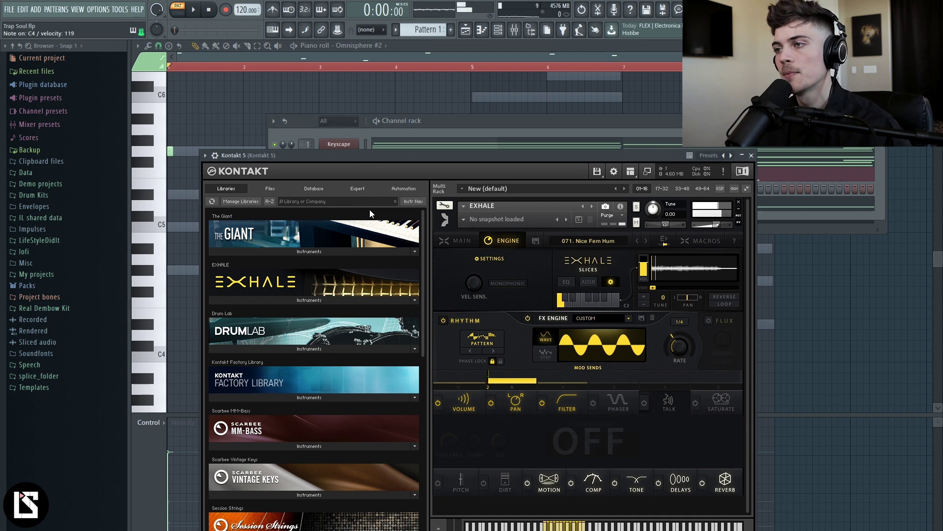
click(752, 155)
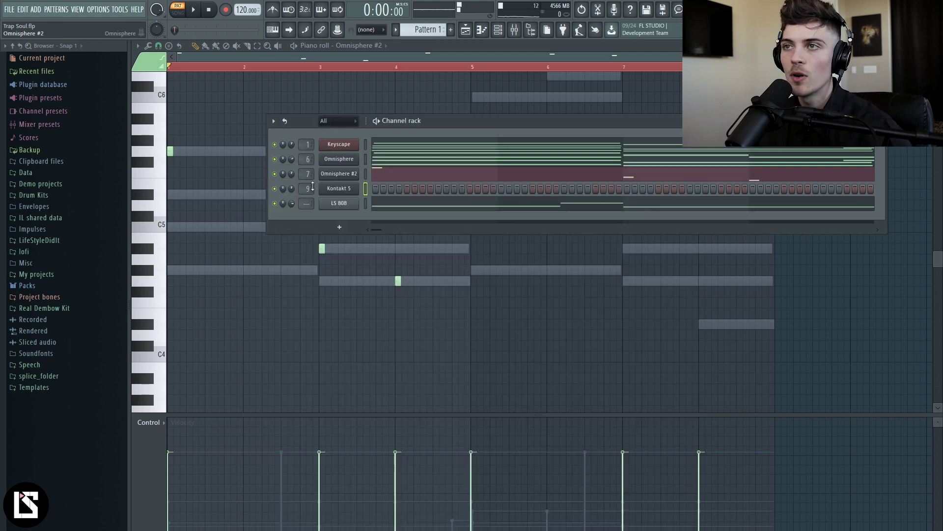
right_click(346, 191)
click(376, 189)
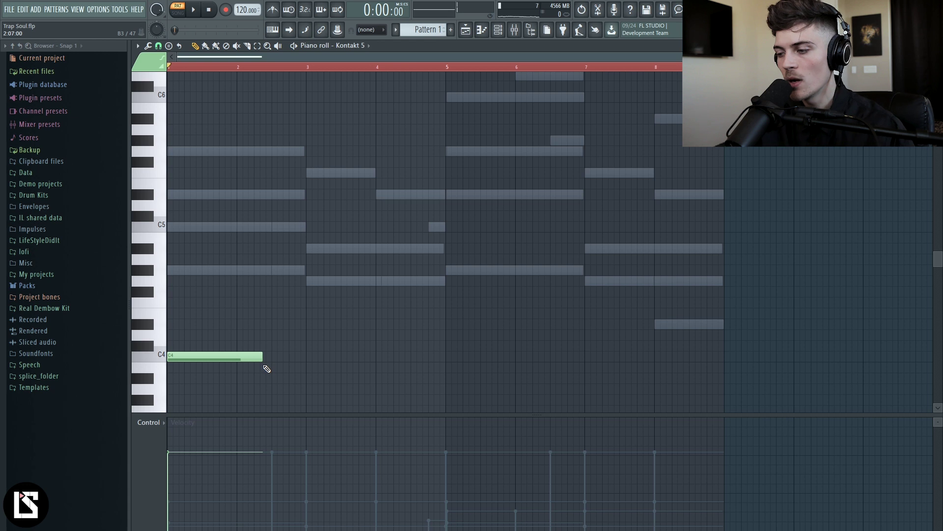
drag(263, 358, 274, 365)
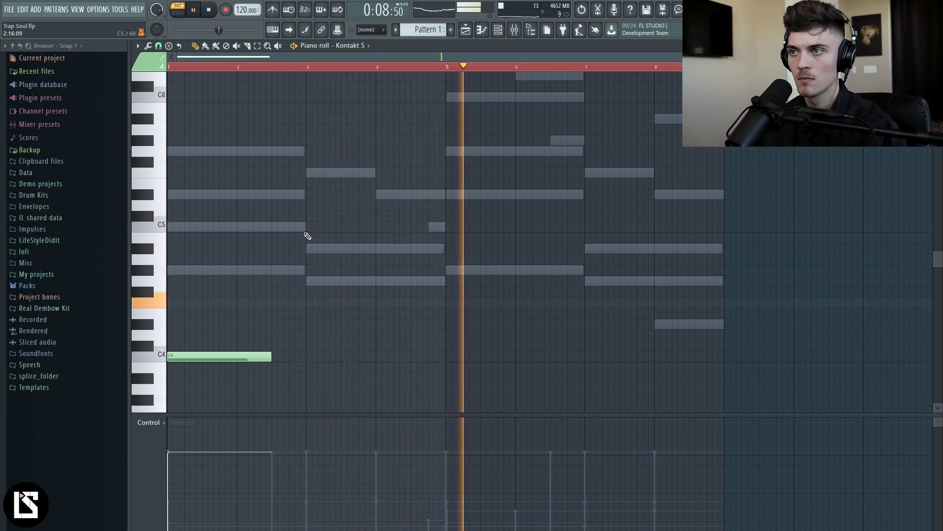
Add a one-and-a-half-bar F4 note at bar 5 to the Kontakt 5 part, and try G#4 in bar 6 and A#4 at bar 7
click(447, 302)
key(space)
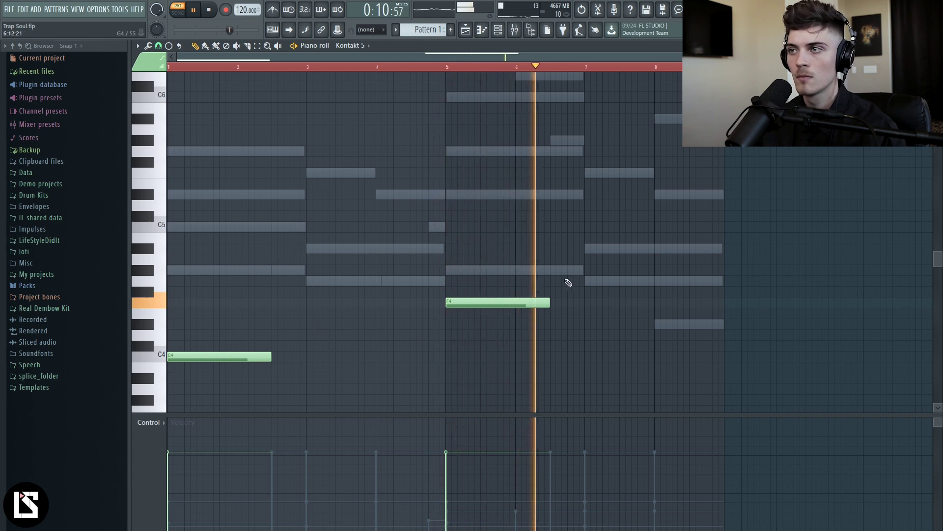
click(554, 270)
click(586, 248)
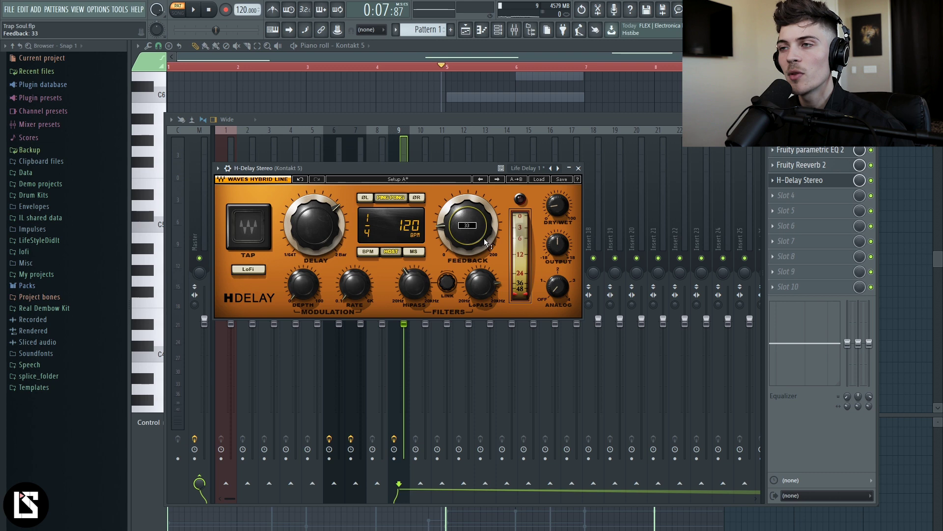
Play the pattern with H-Delay on the Kontakt 5 track and bring up the channel rack
key(space)
key(F6)
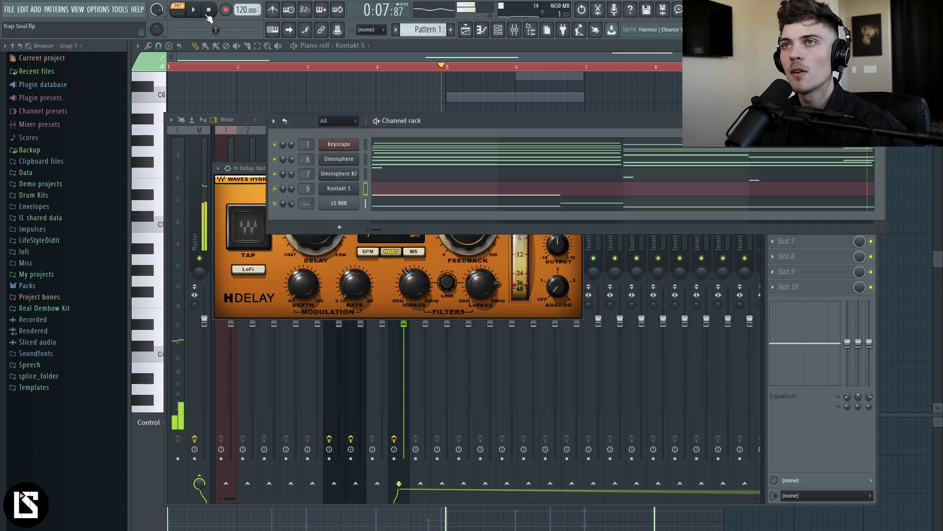
Raise the low cut in the Kontakt 5 track's parametric EQ during playback and lower its mixer fader to about -8.3 dB
key(space)
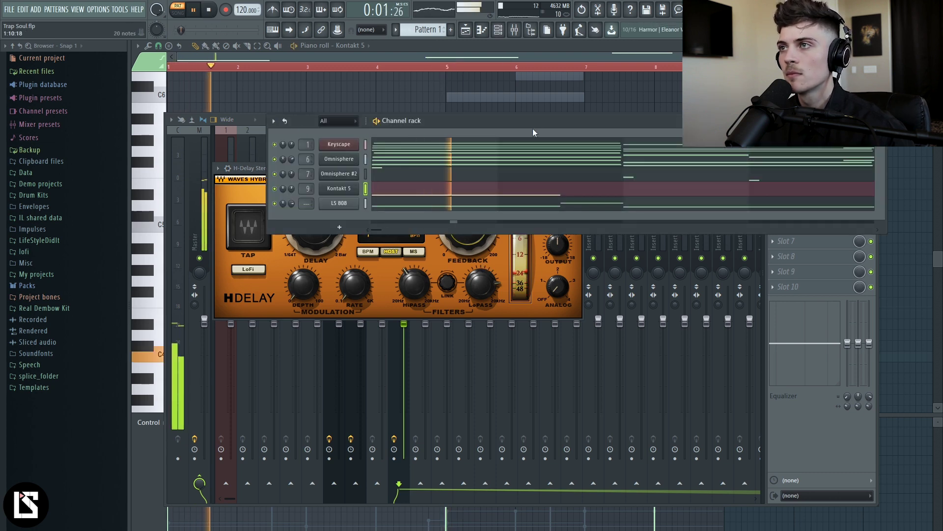
drag(525, 133, 515, 199)
click(431, 164)
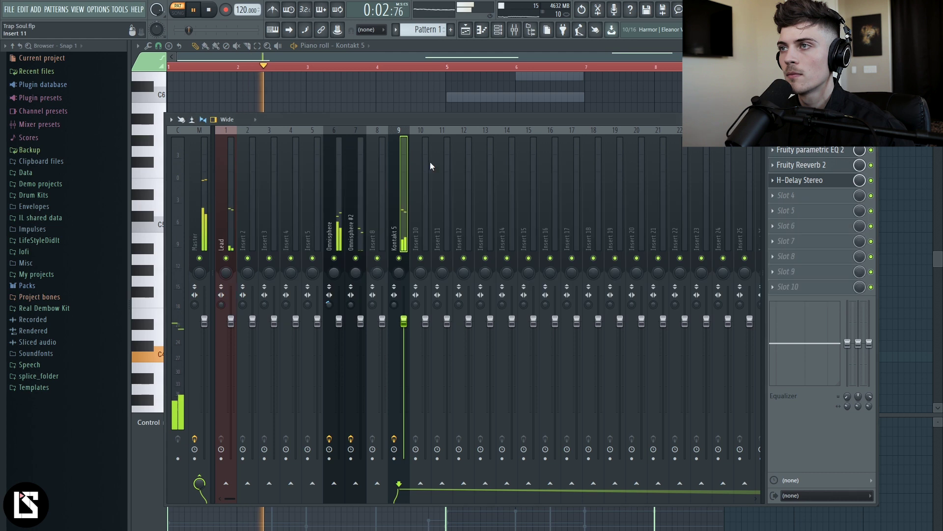
click(831, 151)
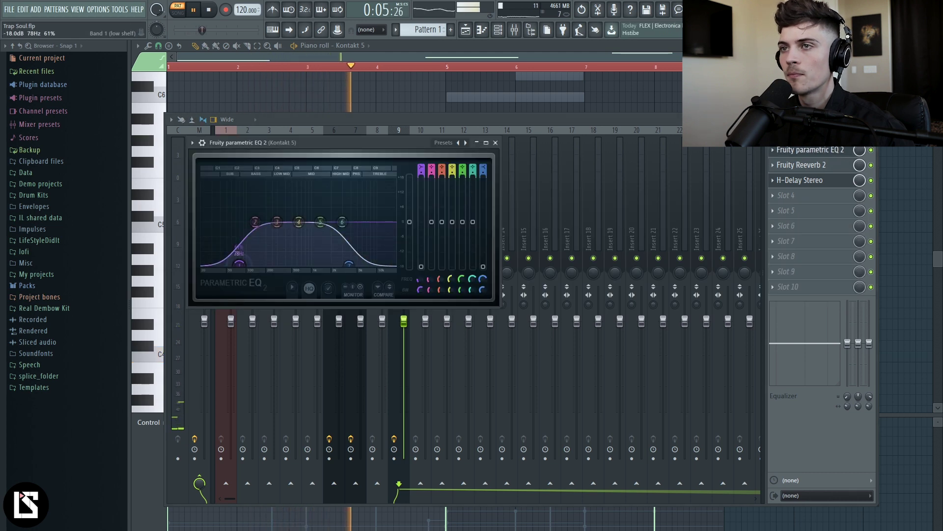
drag(238, 264, 262, 263)
drag(404, 322, 403, 350)
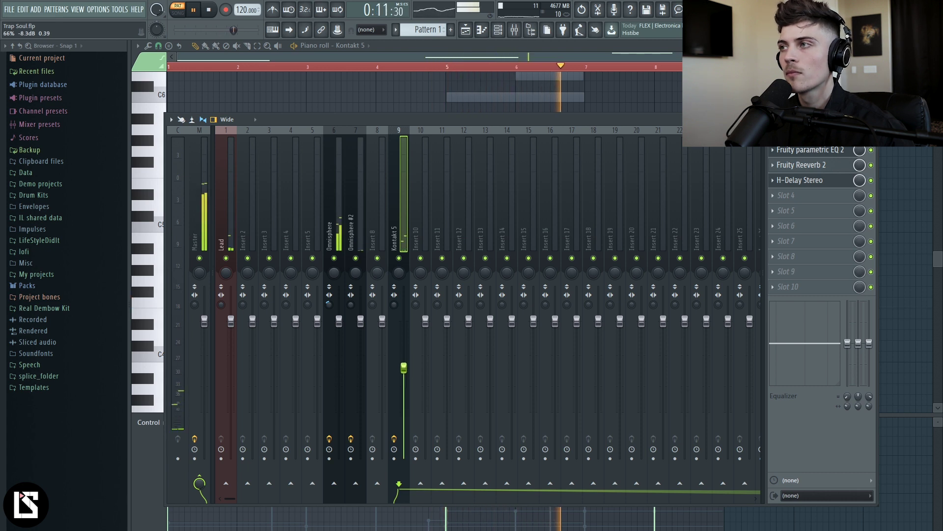
Review the parametric EQ, H-Delay Stereo and Fruity Reeverb 2 settings on the Kontakt 5 mixer track
click(806, 150)
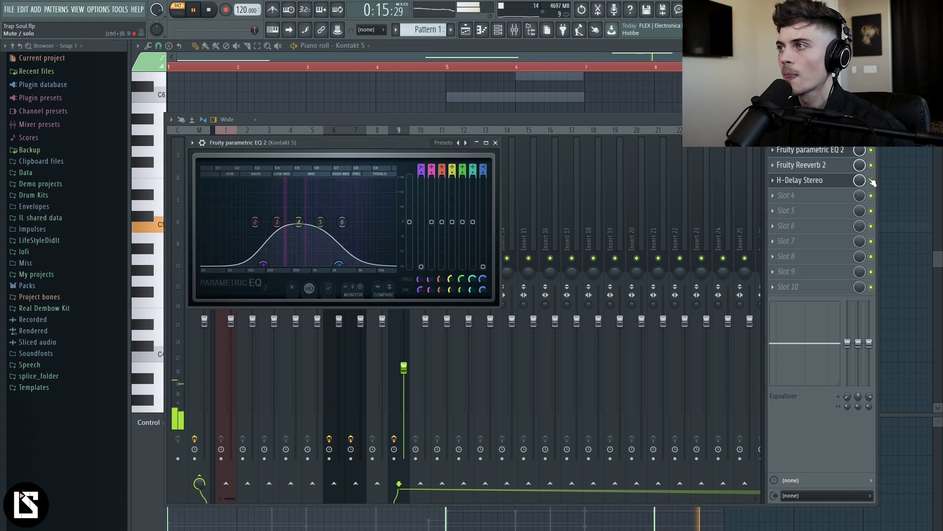
click(831, 182)
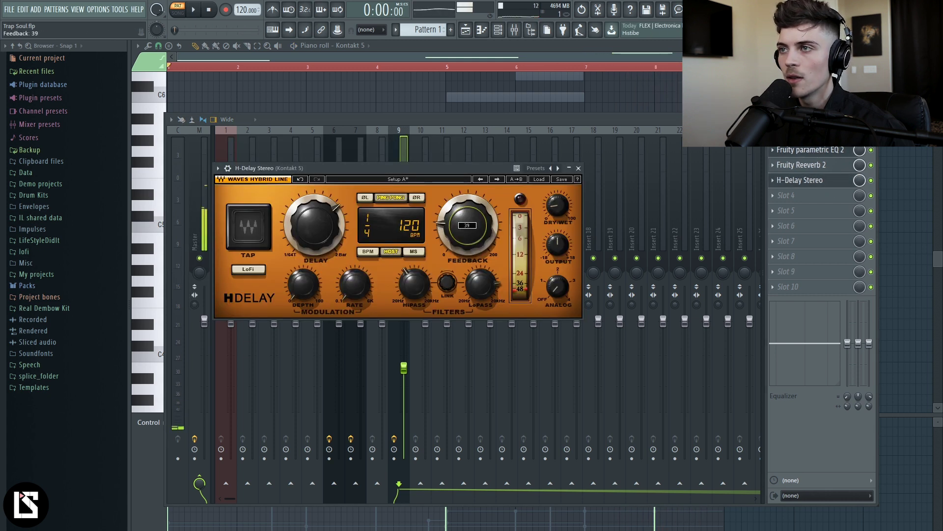
click(816, 165)
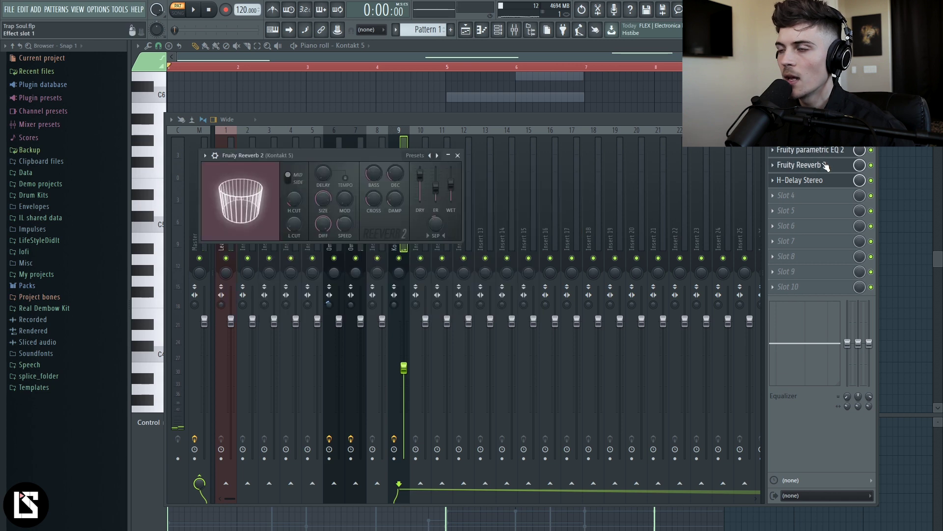
click(815, 165)
click(825, 166)
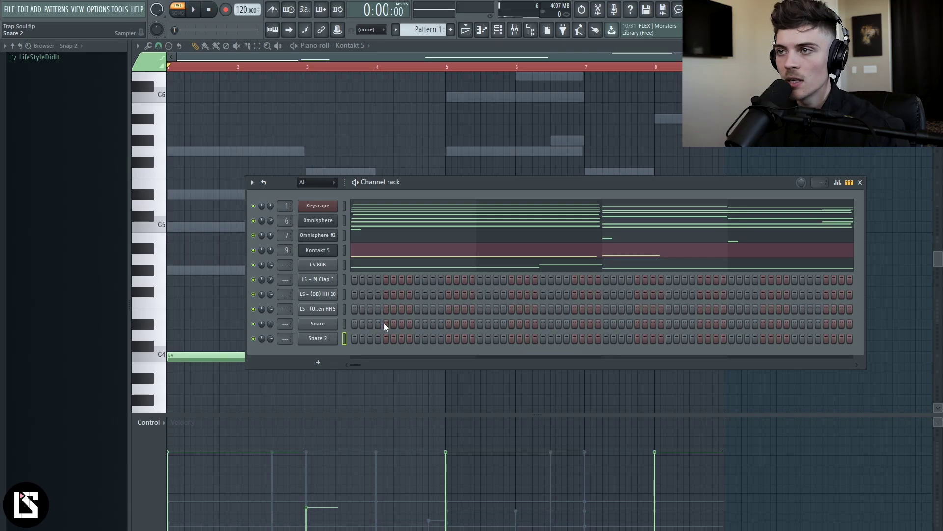
Place LS - M Clap 3, Snare and Snare 2 hits on the third beat of each of the four bars
key(space)
click(418, 323)
click(417, 338)
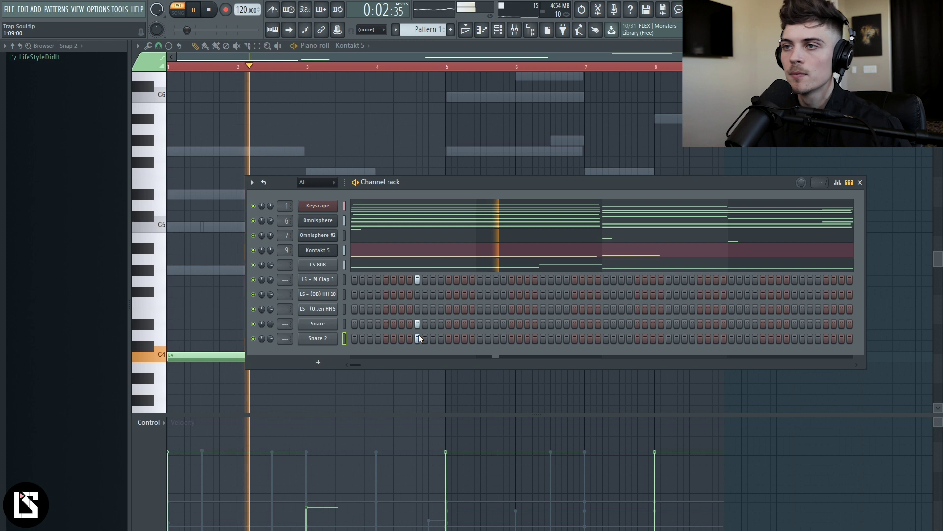
key(space)
right_click(344, 325)
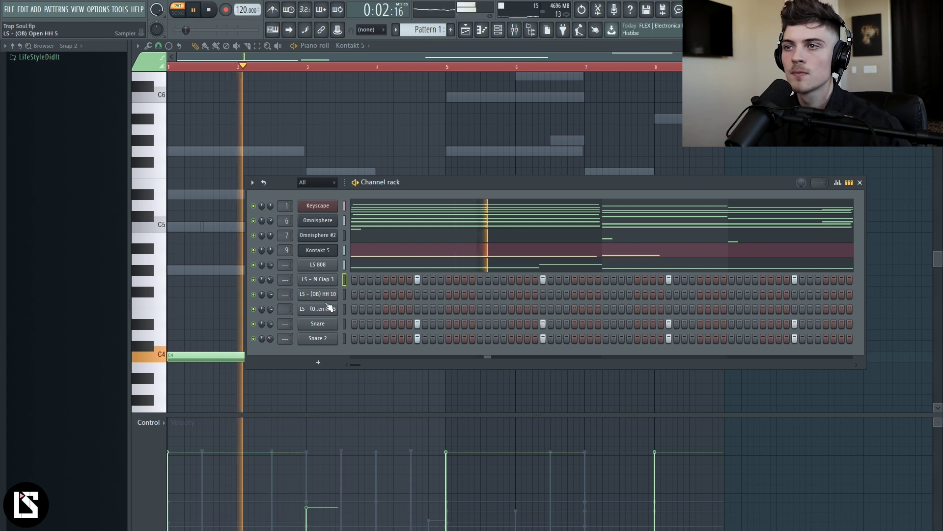
Fill the LS - (OB) HH 10 channel with hits on every second step and open its piano roll
right_click(344, 295)
click(476, 328)
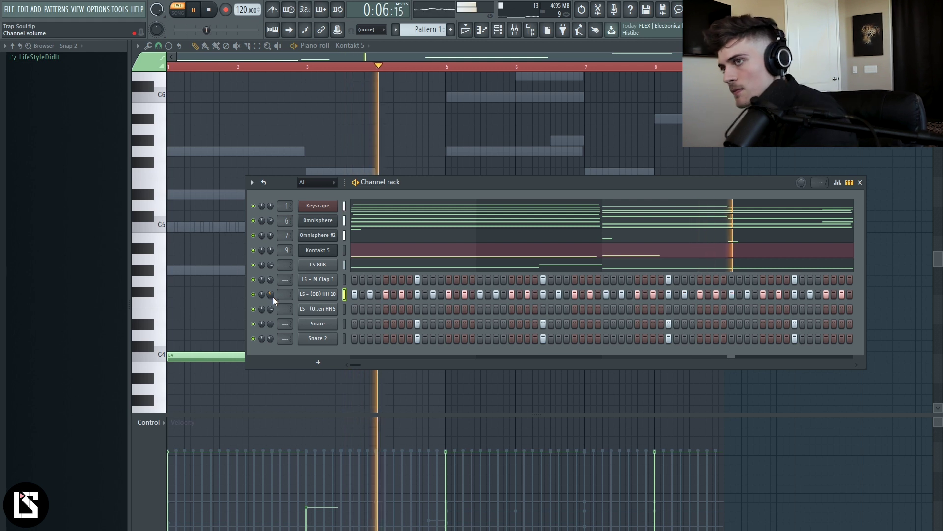
key(space)
key(F7)
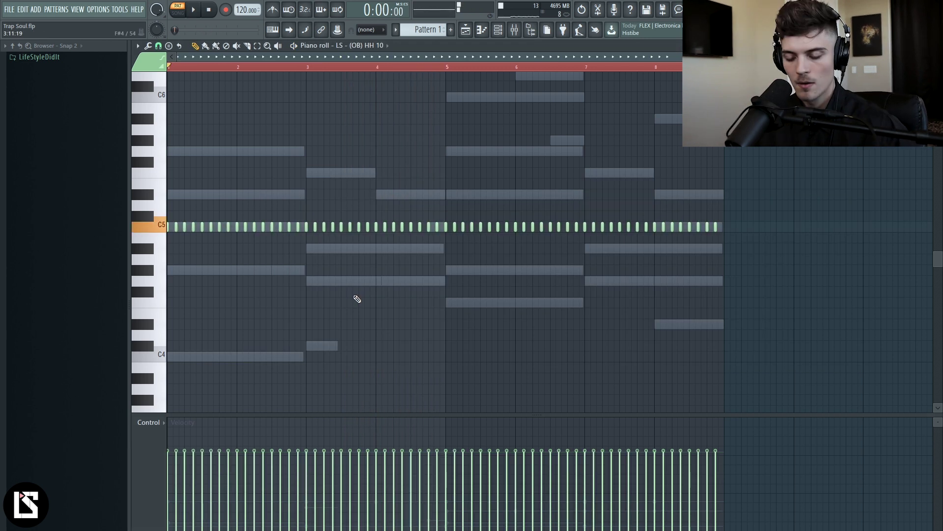
Keep the hi-hats in the first four bars and lower every second hit's velocity in bars 1 and 2 to about 55-58%
scroll(469, 62, up, 5)
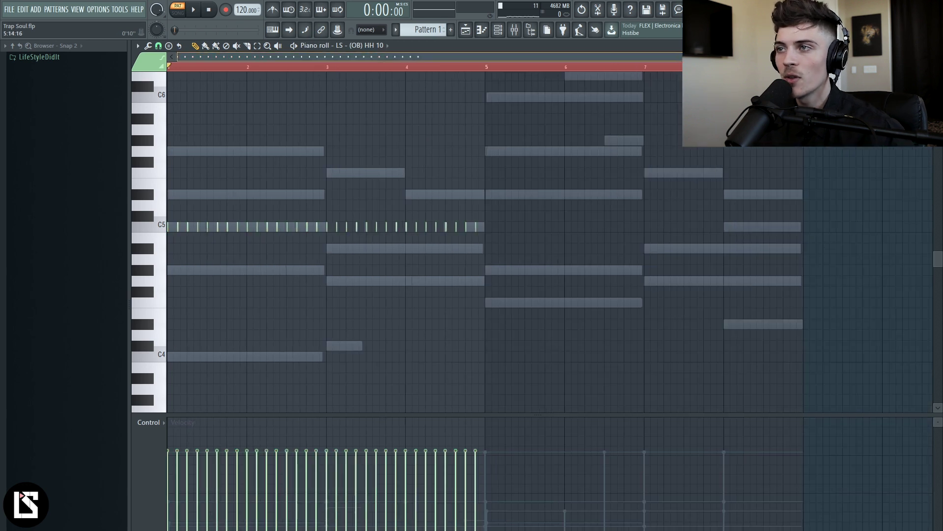
drag(767, 56, 301, 56)
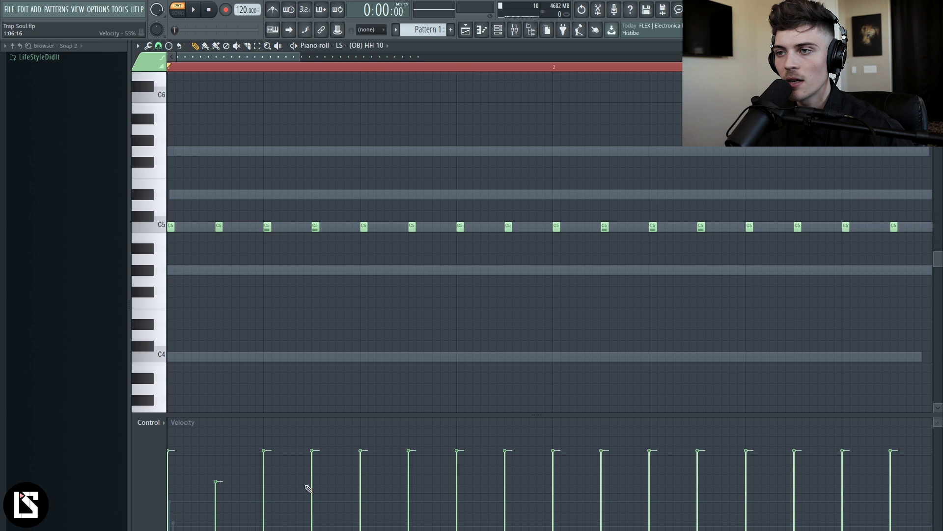
drag(300, 57, 408, 56)
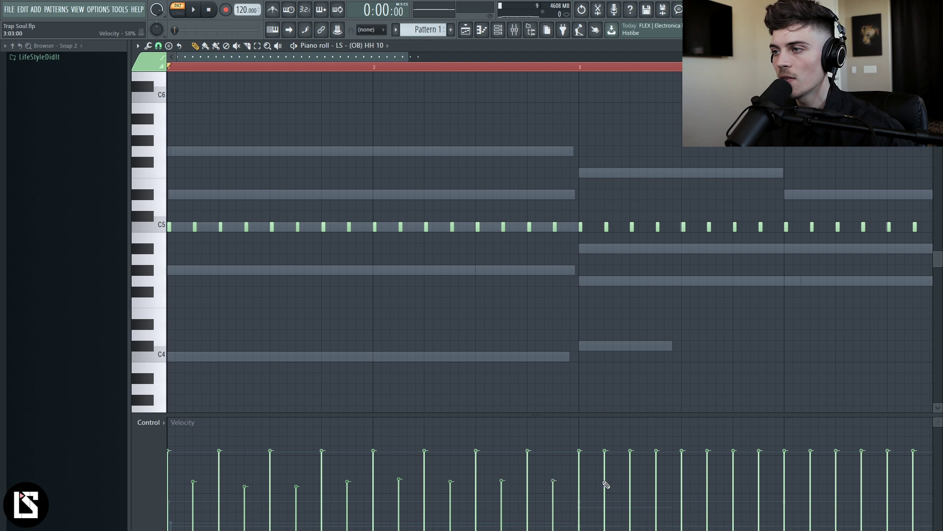
Lower the velocity of every second hi-hat hit in bars 3 and 4 to about 59%
key(space)
scroll(545, 302, down, 2)
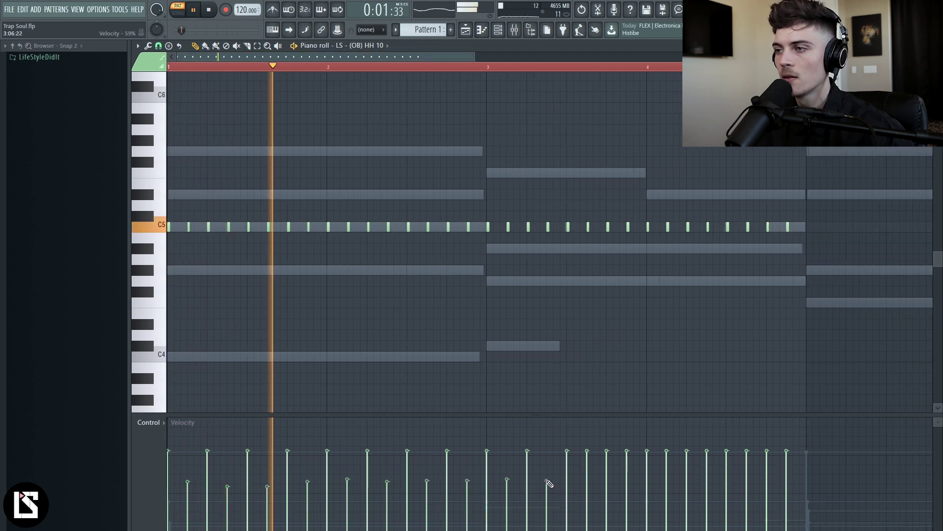
click(587, 479)
click(627, 482)
click(667, 484)
click(707, 482)
click(747, 482)
click(787, 480)
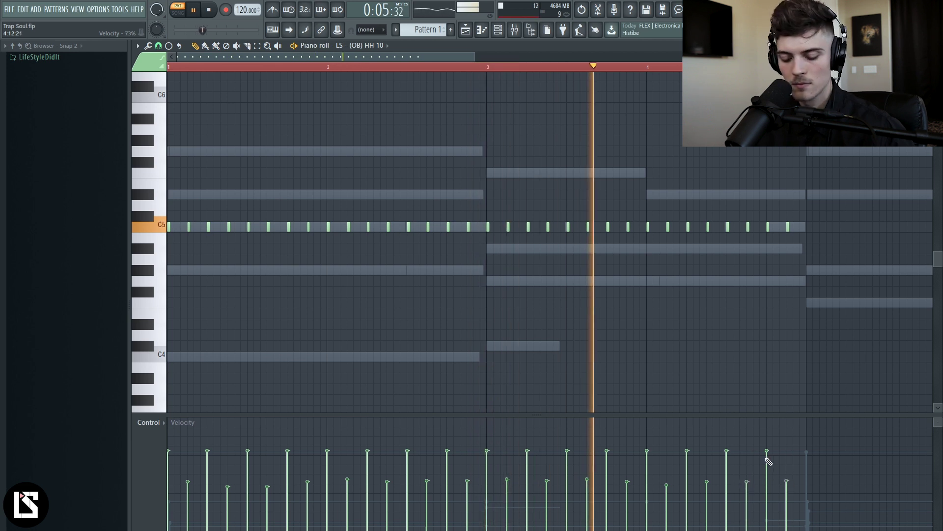
key(space)
Add two quick C5 hi-hat hits with falling velocity right after beat 3 of bar 1, forming a roll
key(ctrl+a)
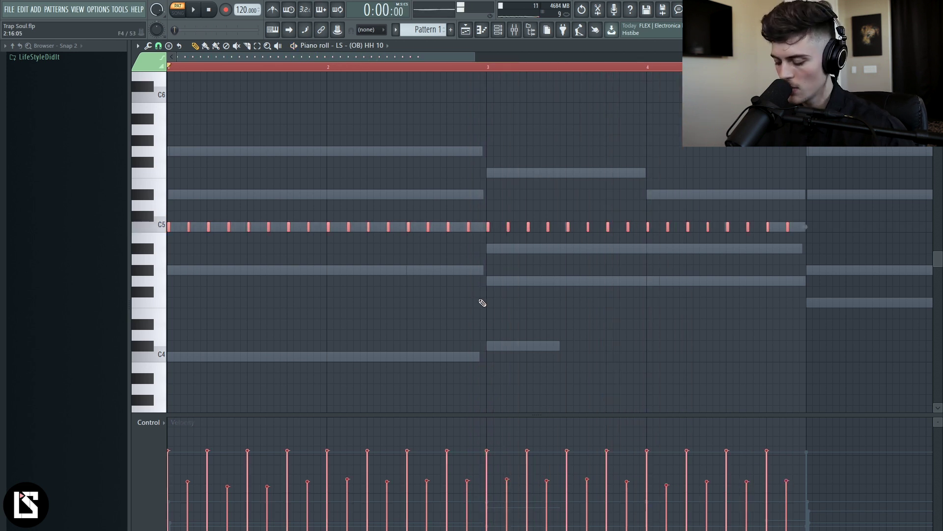
ctrl+scroll(294, 128, up, 3)
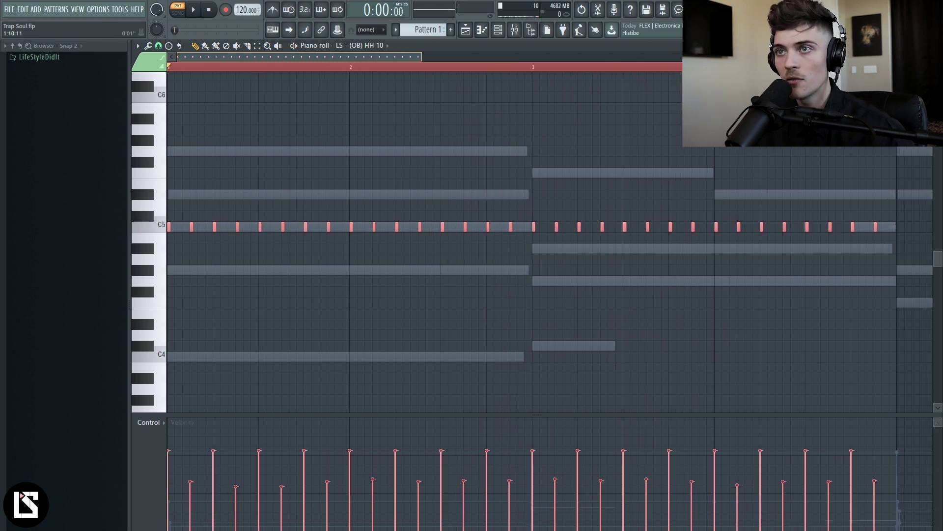
click(236, 72)
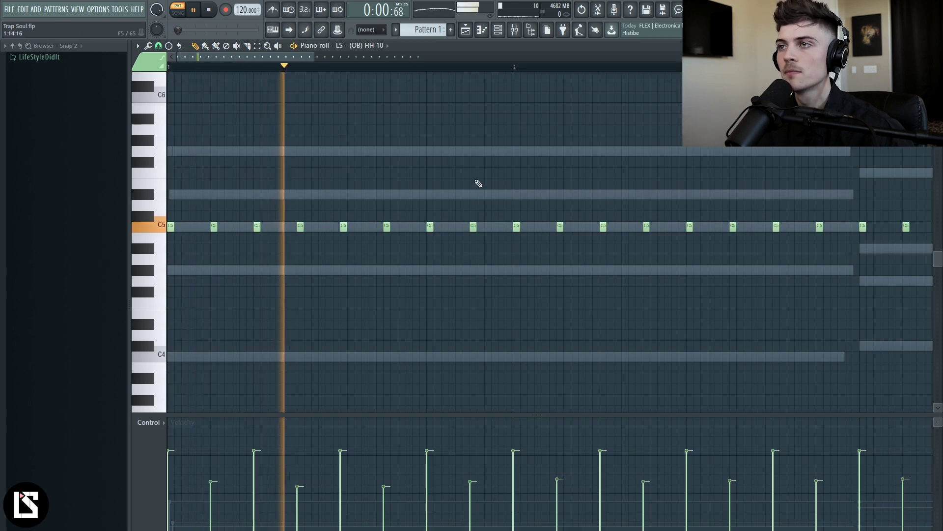
key(space)
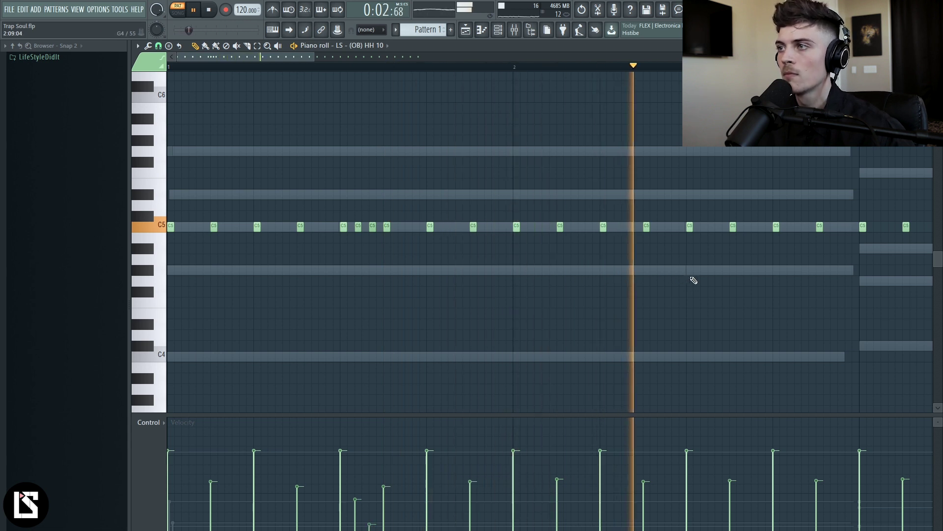
Add four evenly spaced G#4 hi-hat notes starting at beat 3 of bar 2
drag(612, 256, 758, 337)
scroll(746, 332, down, 3)
ctrl+click(614, 100)
scroll(453, 279, down, 6)
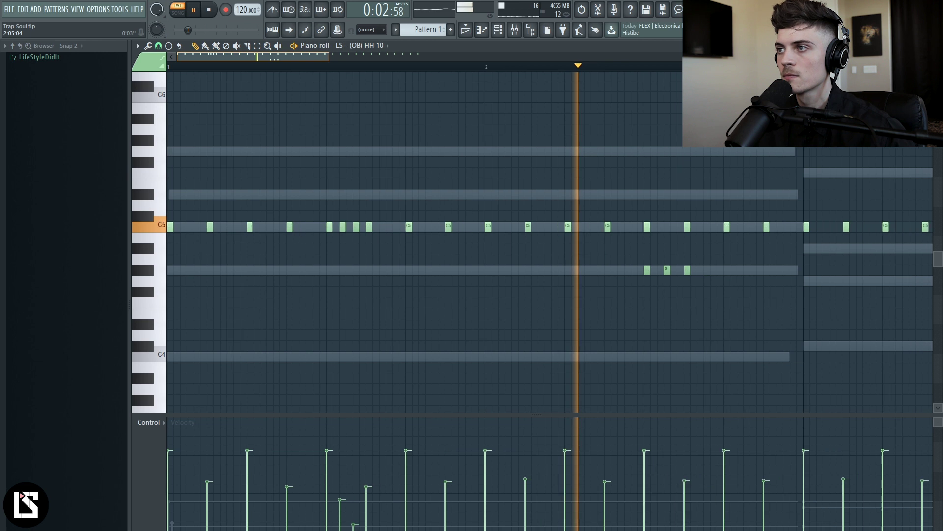
key(space)
key(space)
click(451, 270)
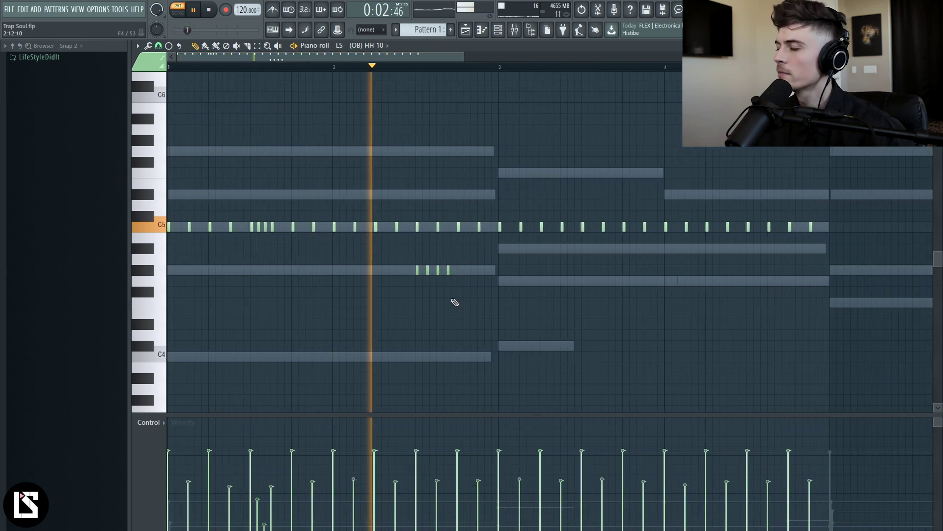
Move the G#4 hi-hat notes to beat 4 of bar 2 and delete the last two of them
drag(382, 268, 533, 290)
drag(419, 273, 459, 275)
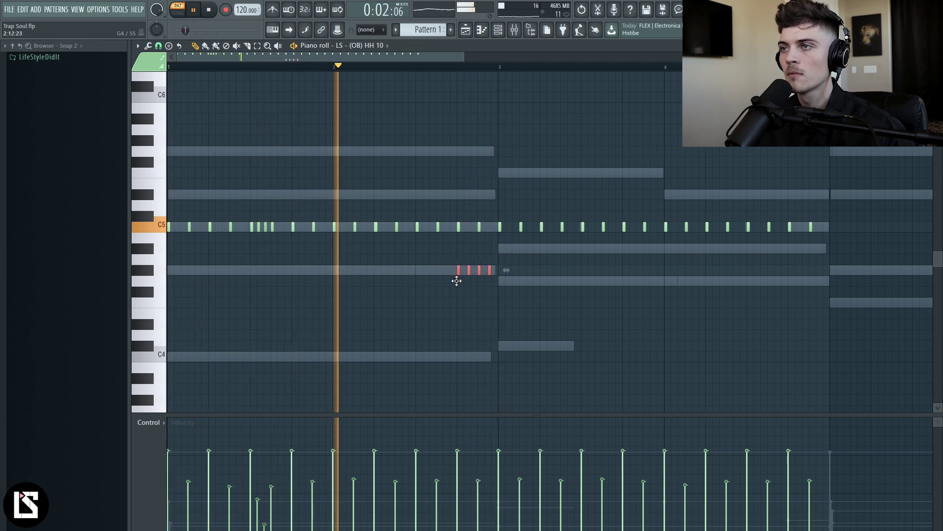
ctrl+click(462, 313)
right_click(489, 273)
right_click(480, 273)
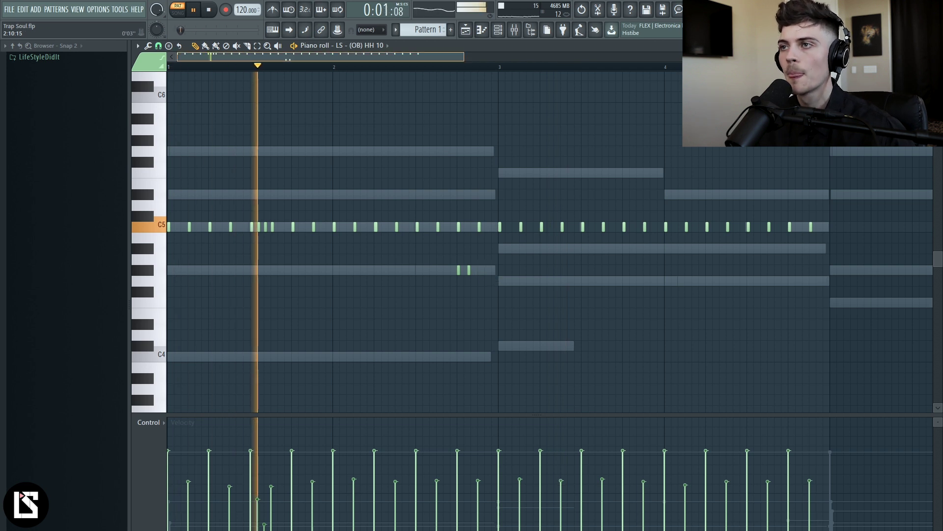
Add a C5 hi-hat roll at beat 3 of bar 3 and taper its velocities down to about 20%
scroll(429, 67, up, 3)
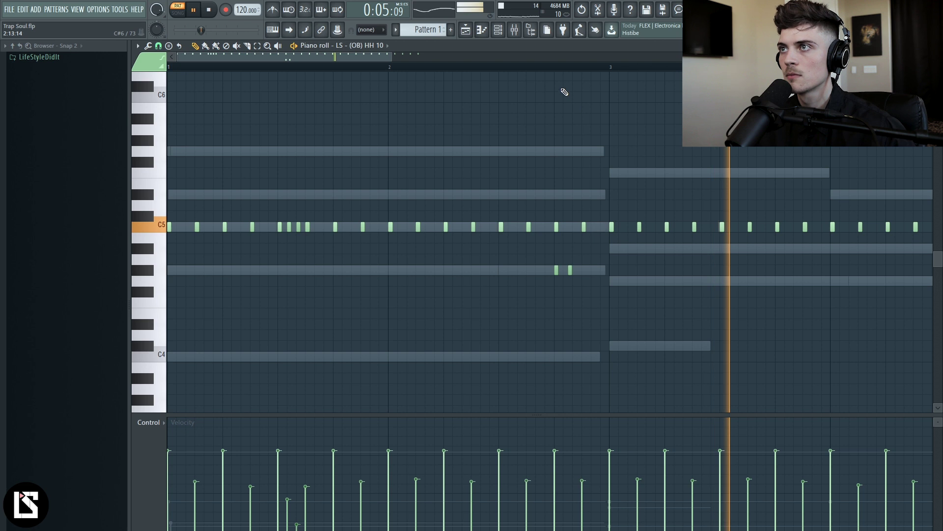
click(535, 63)
scroll(548, 231, down, 3)
key(space)
key(space)
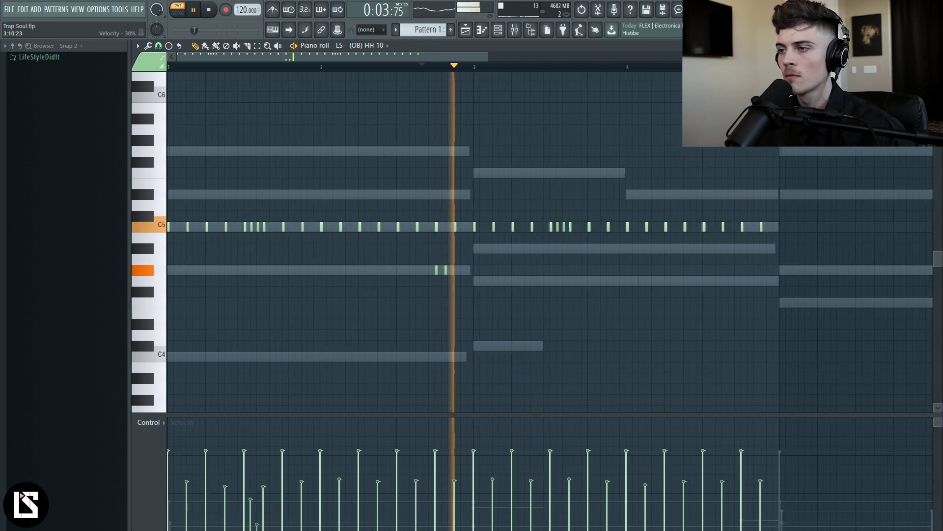
drag(557, 486, 573, 516)
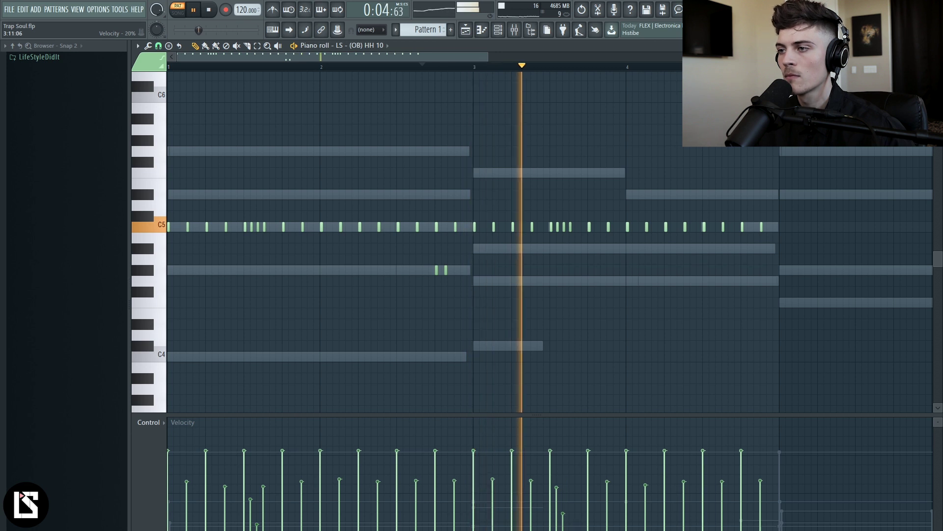
Extend the bar 3 hi-hat roll up to the next half beat and fade its added hits to about 6% velocity
key(space)
scroll(585, 234, up, 3)
key(space)
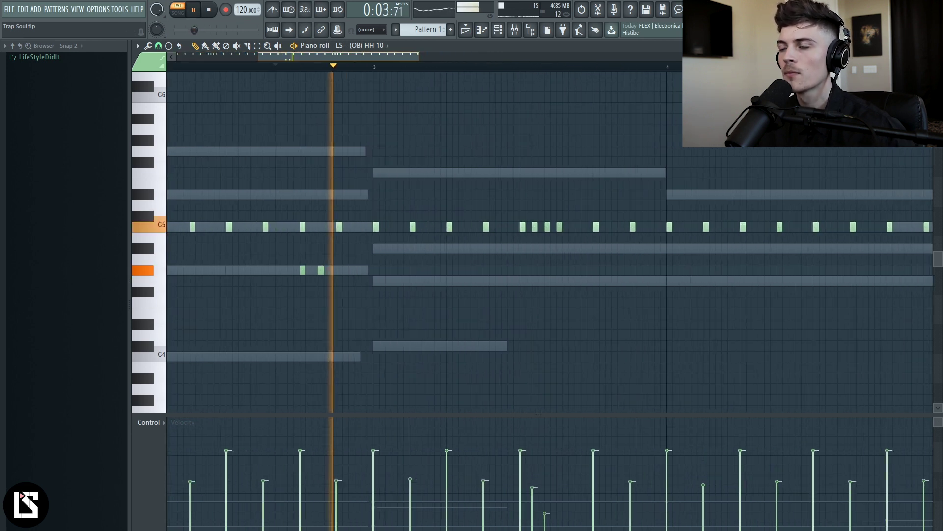
click(584, 231)
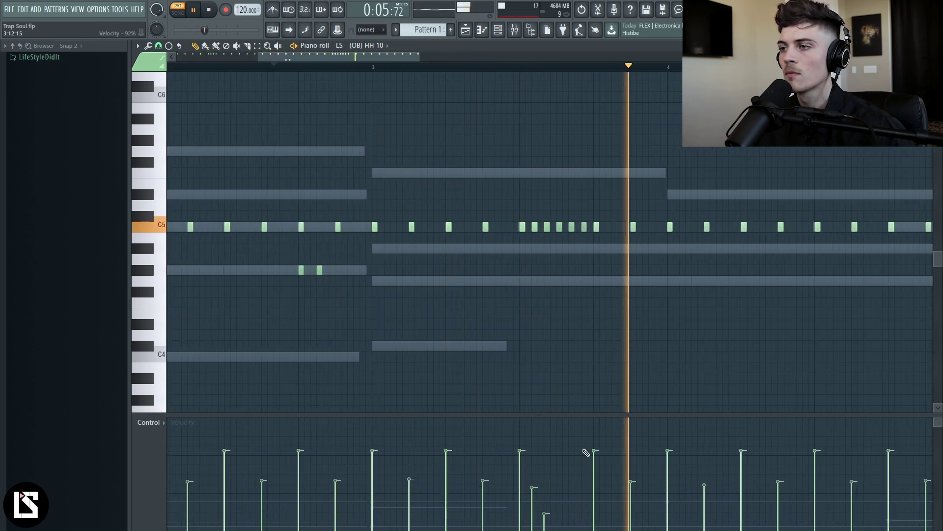
drag(557, 527, 583, 530)
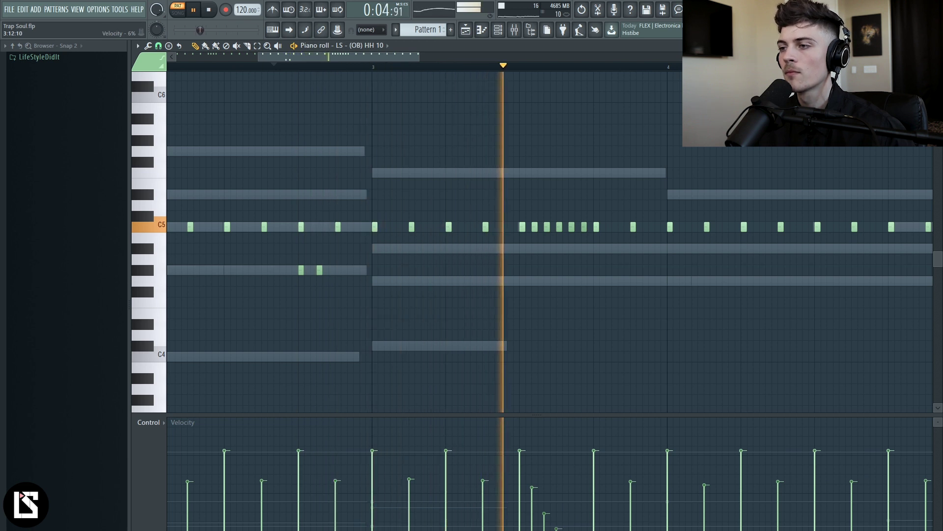
Add one extra C5 hi-hat hit just after beat 2 of bar 4, between the two existing hits
scroll(558, 63, down, 3)
scroll(576, 141, down, 1)
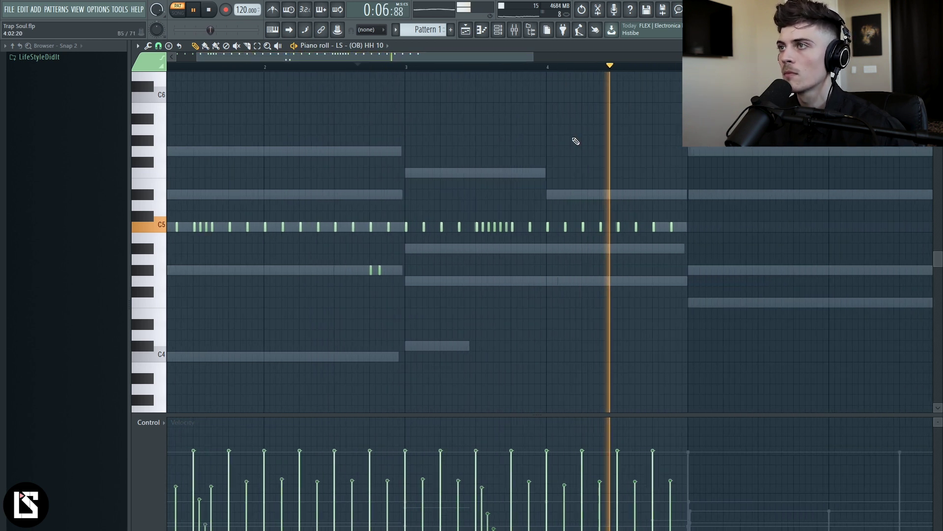
click(601, 237)
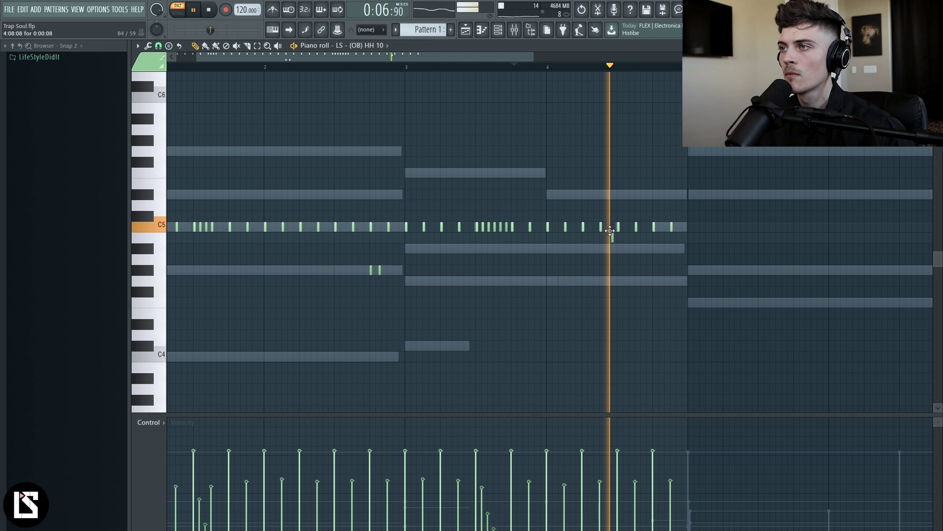
drag(594, 223, 588, 221)
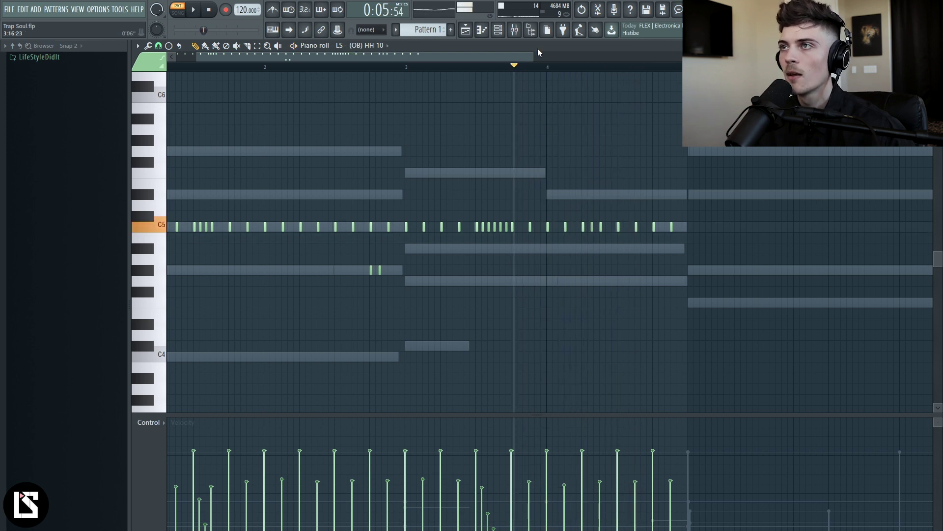
scroll(538, 52, down, 1)
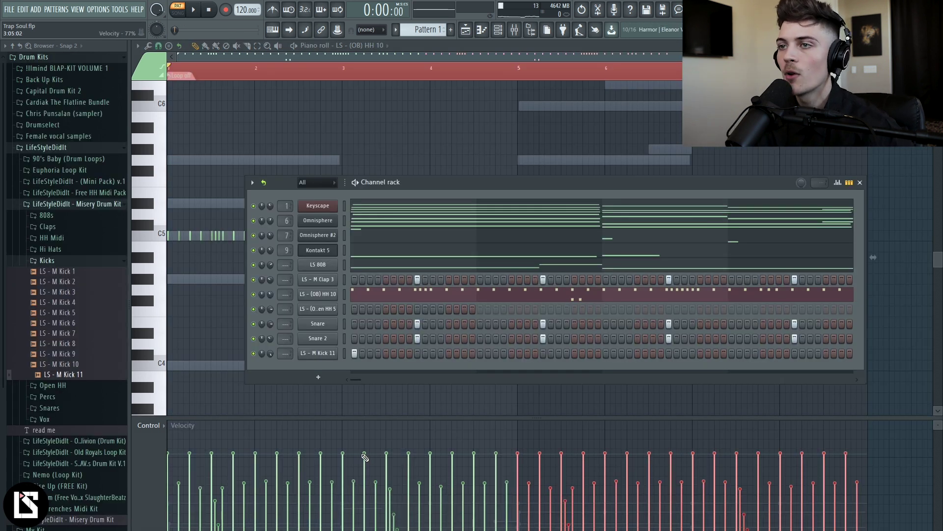
Convert LS - M Kick 11 to piano-roll notes and place A#4 kicks at bar 1, half a beat into bar 2, and bar 3
right_click(317, 352)
click(310, 368)
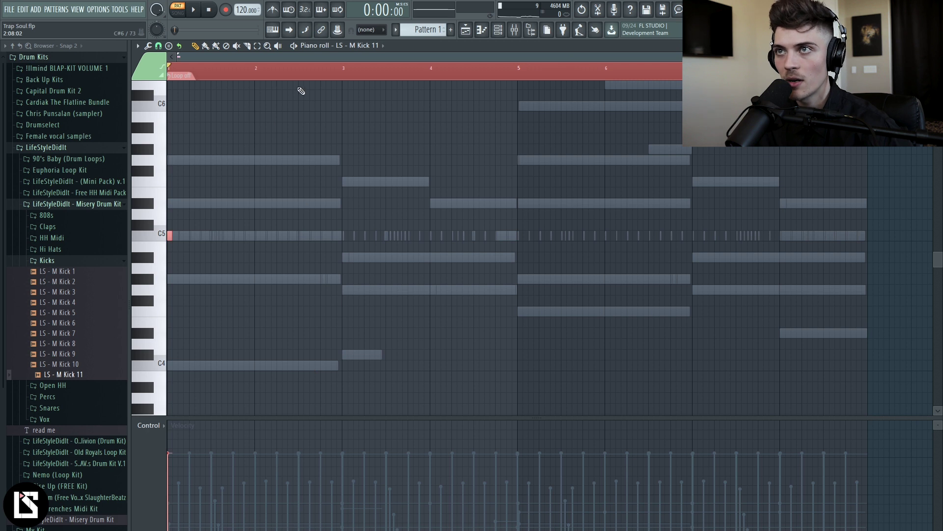
scroll(318, 90, up, 3)
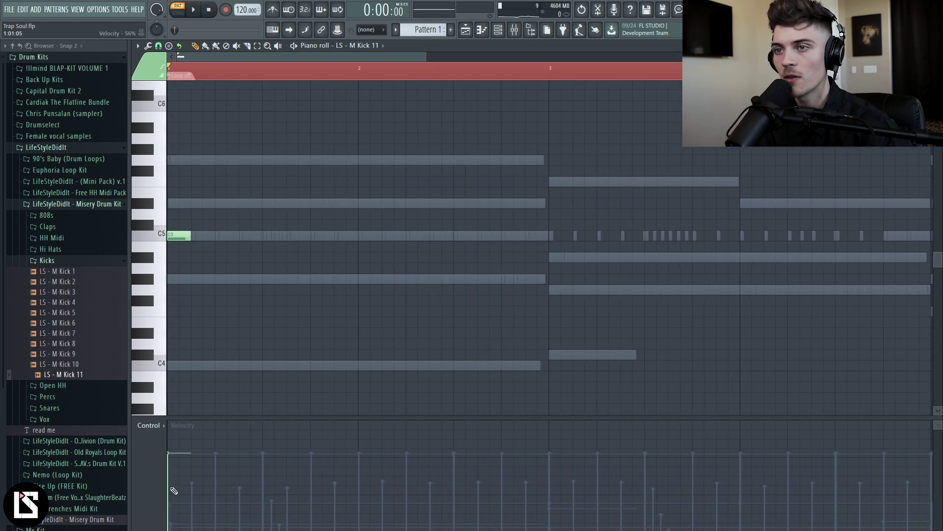
key(space)
key(space)
click(498, 34)
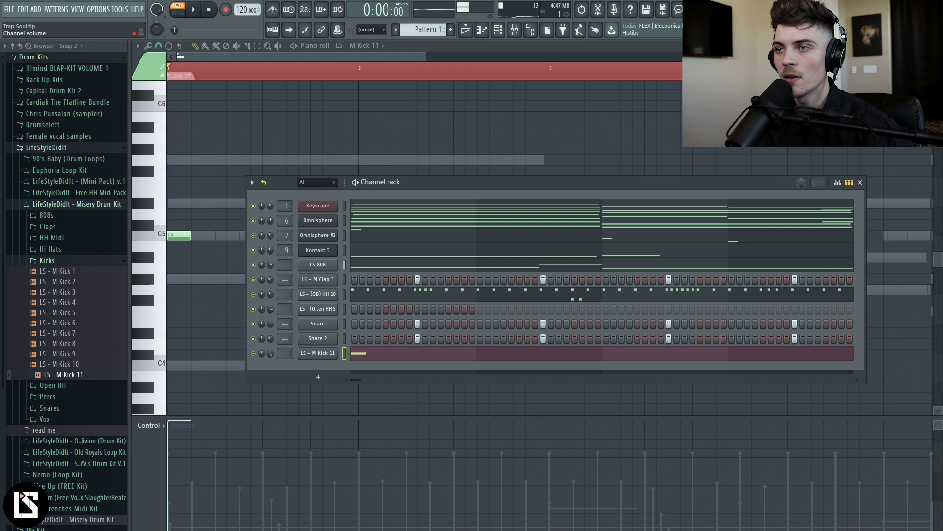
key(F6)
click(313, 236)
key(space)
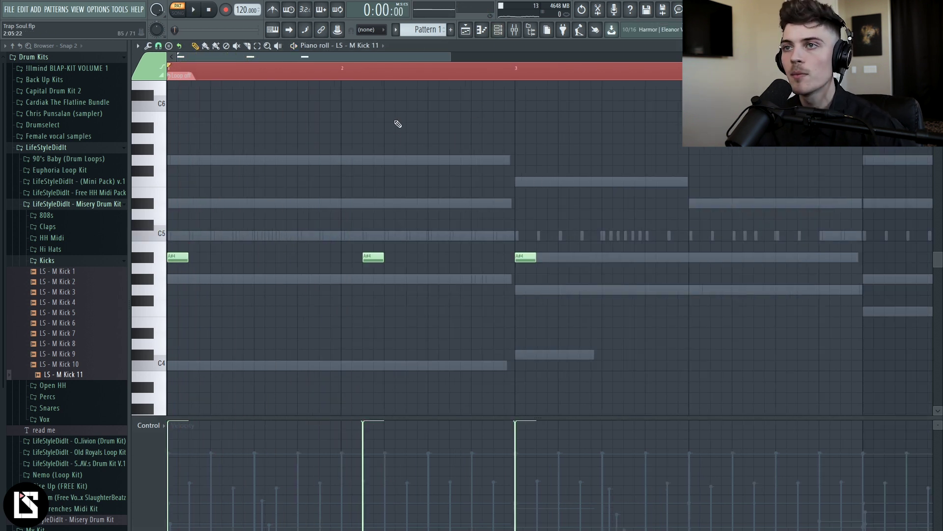
Replace the bar 2 kick with one on beat 4 of bar 1, and add a matching A#4 kick on beat 4 of bar 3
key(space)
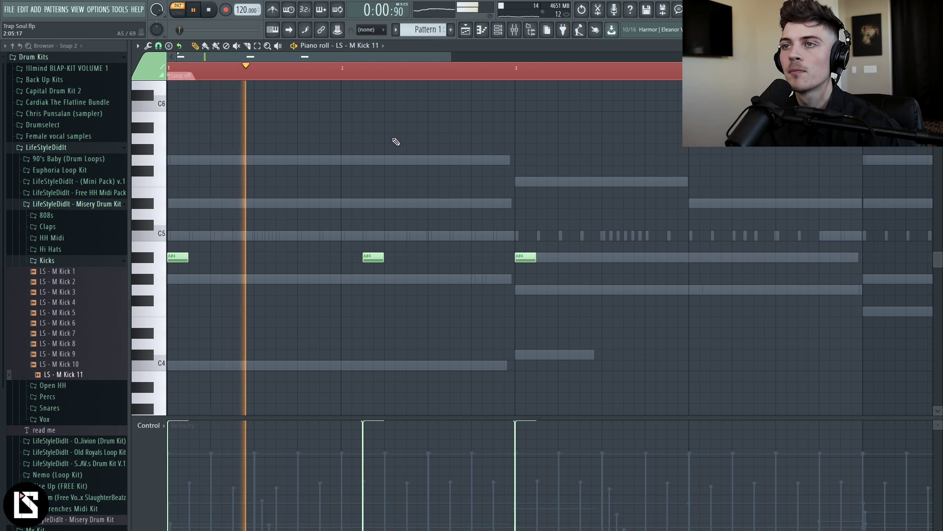
click(305, 260)
drag(305, 262, 301, 258)
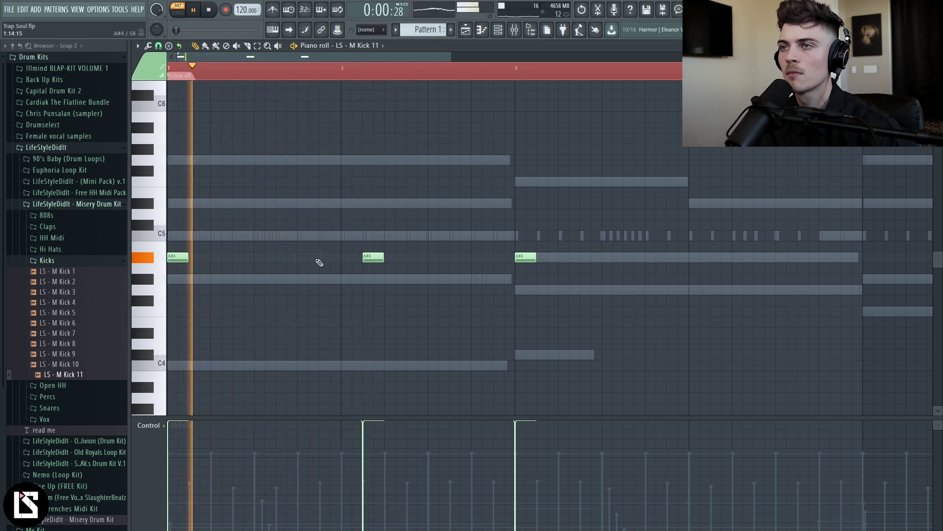
click(310, 258)
right_click(373, 257)
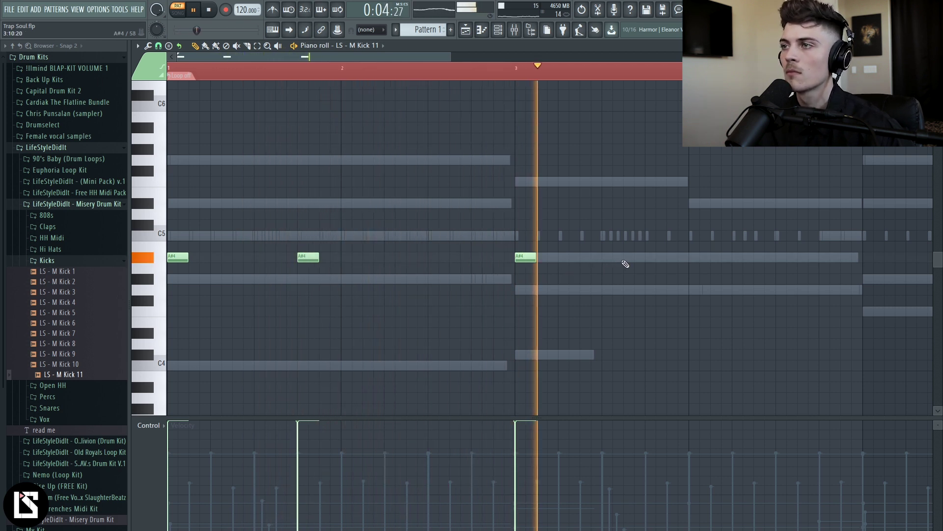
click(654, 258)
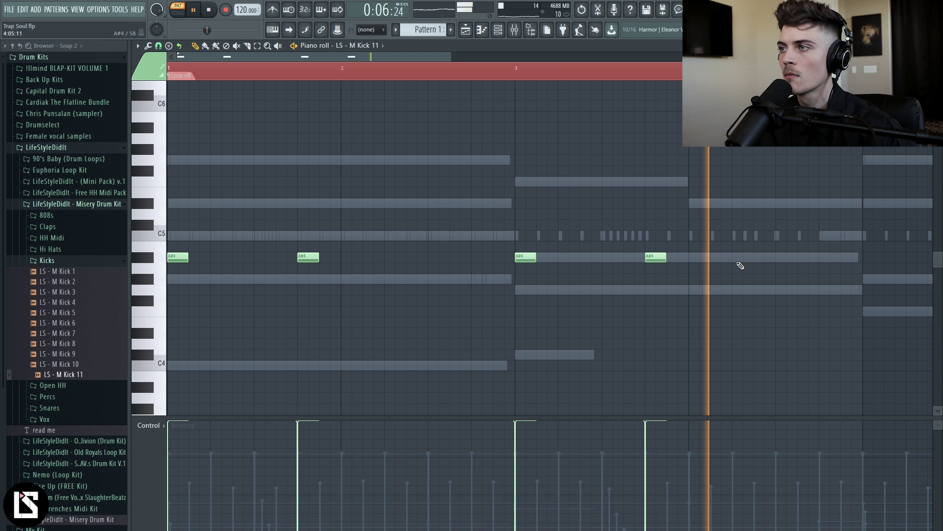
Add two A#4 kicks in bar 4, a softer one half a beat into the bar and a full-velocity one on beat 2
click(617, 73)
key(space)
scroll(617, 79, up, 2)
key(space)
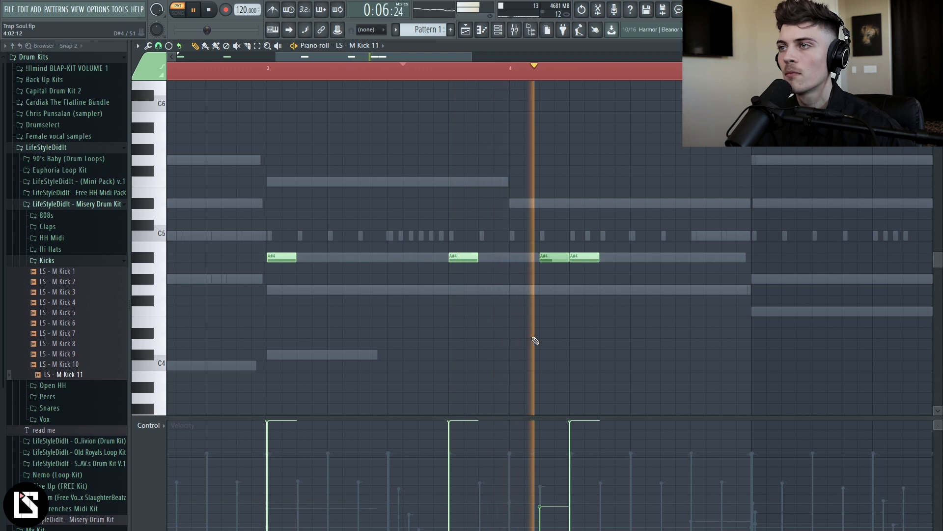
key(space)
key(space)
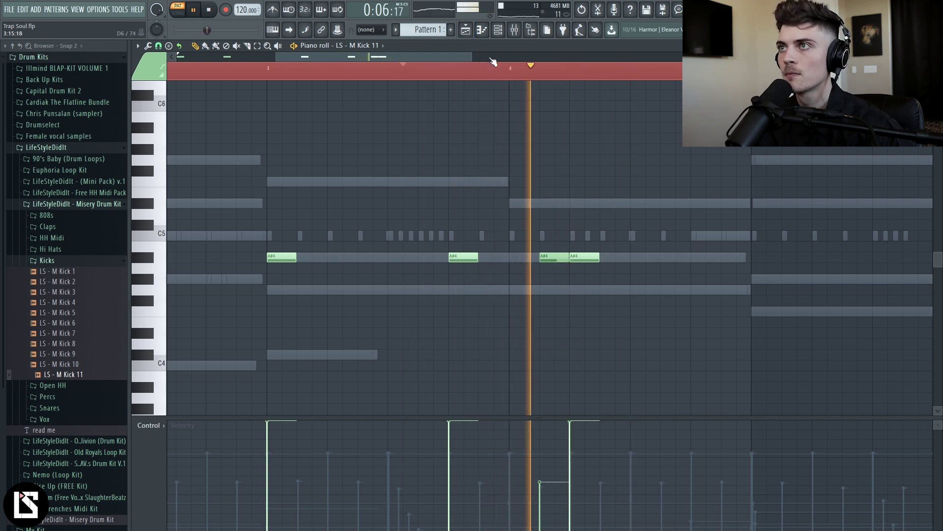
key(space)
key(F6)
key(F6)
scroll(285, 70, down, 3)
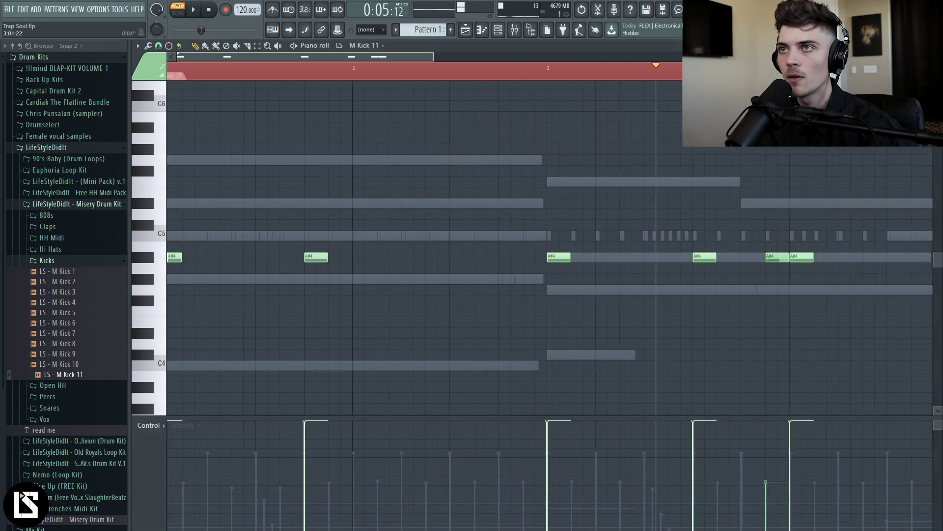
Play back the kick pattern and try a softer A#4 kick half a beat into bar 2
click(170, 72)
key(space)
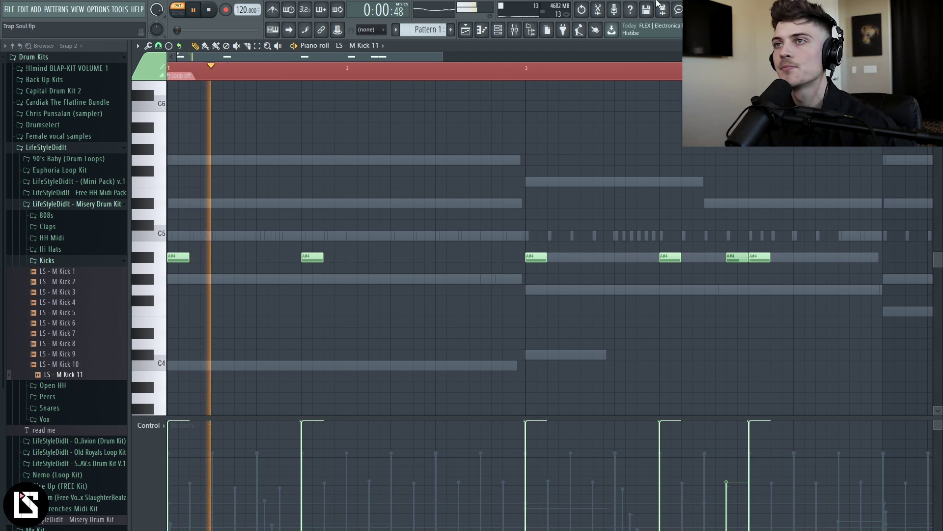
scroll(421, 64, down, 2)
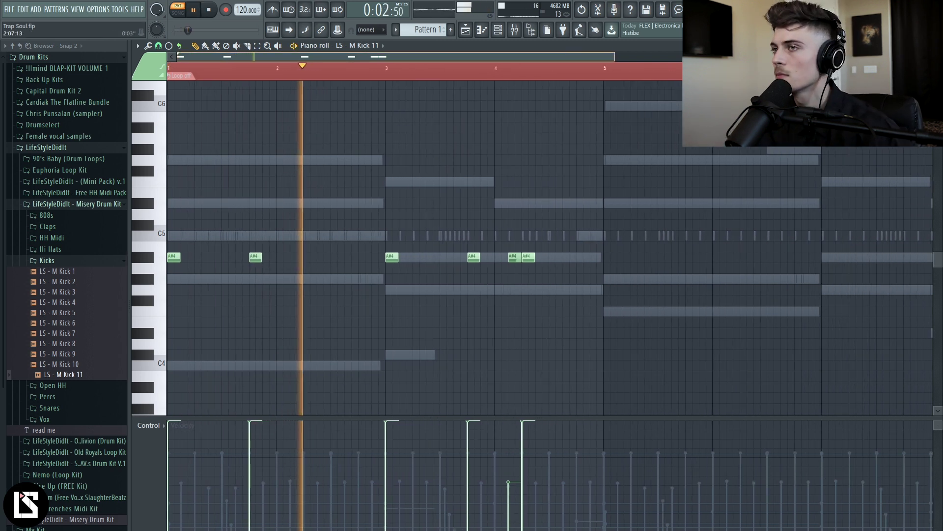
right_click(420, 178)
right_click(421, 179)
key(F6)
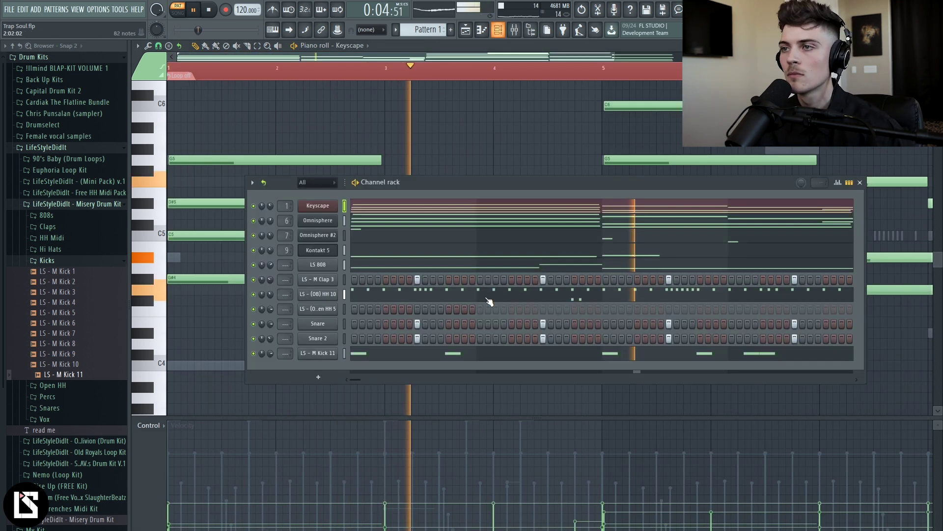
click(470, 359)
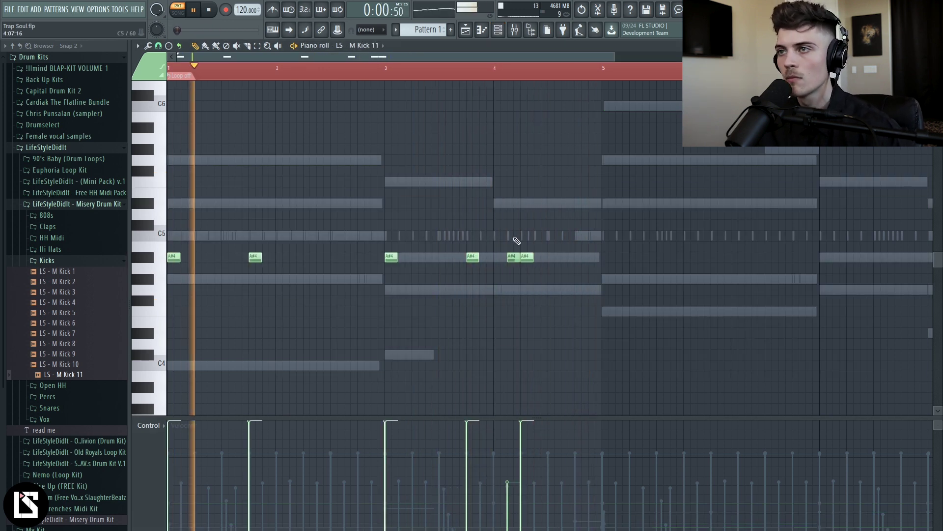
click(308, 257)
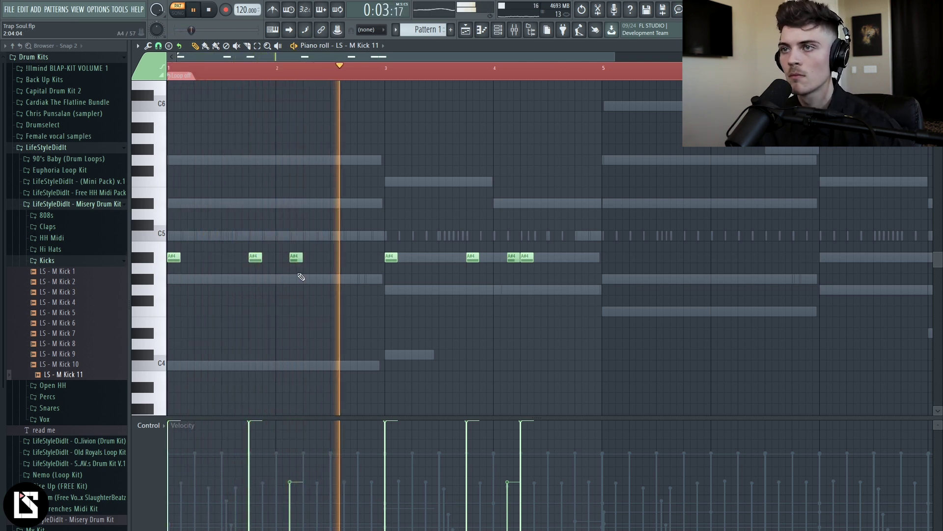
Duplicate the kick notes of bars 1 to 4 into bars 5 to 8
key(ctrl+a)
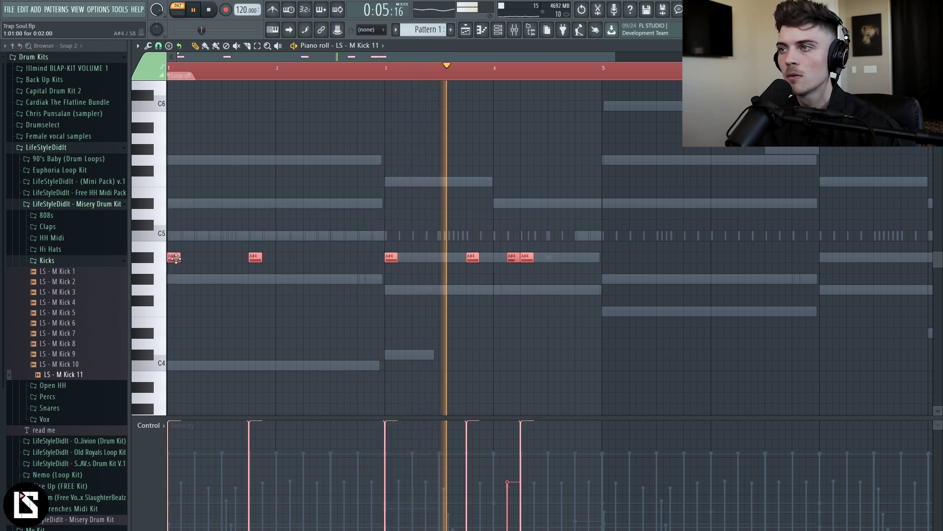
key(ctrl+b)
drag(606, 275, 611, 275)
key(ctrl+d)
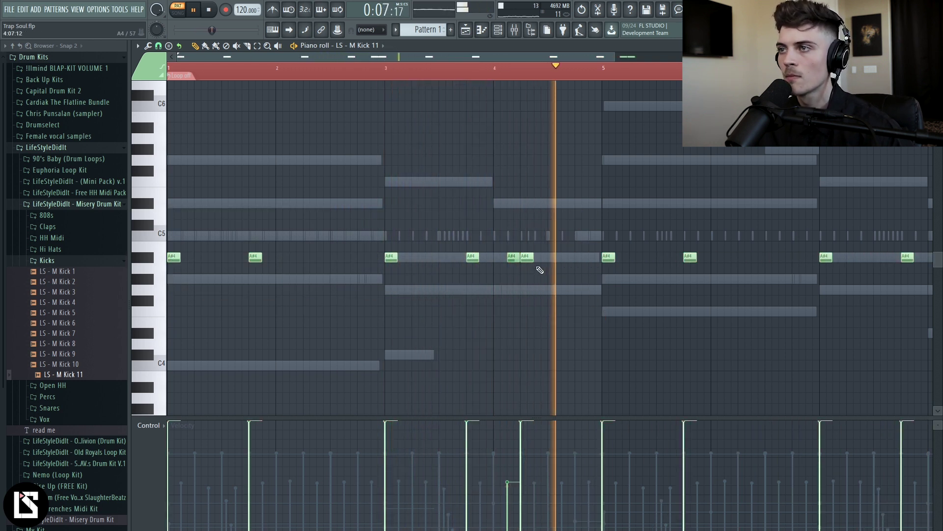
Add a softer kick half a beat before beat 4 of bar 5 and another, at about 47% velocity, half a beat into bar 7
click(674, 259)
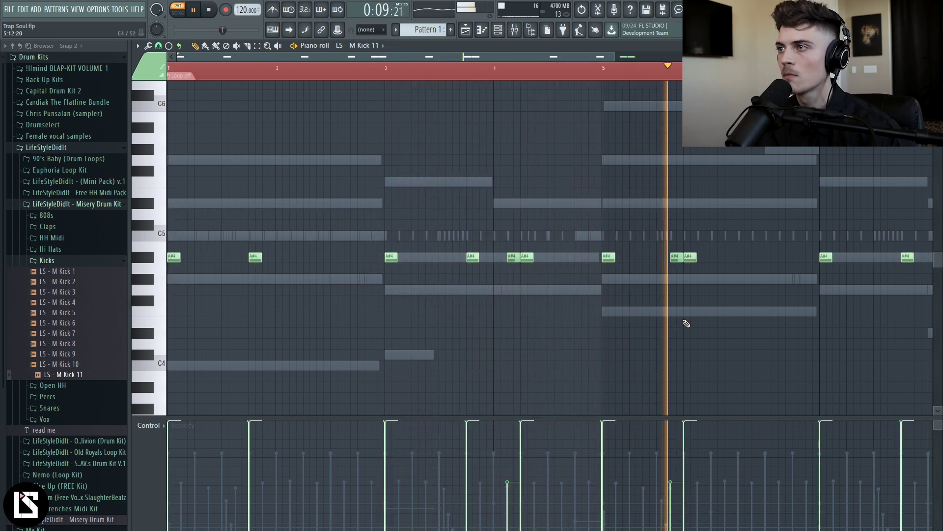
drag(595, 57, 686, 60)
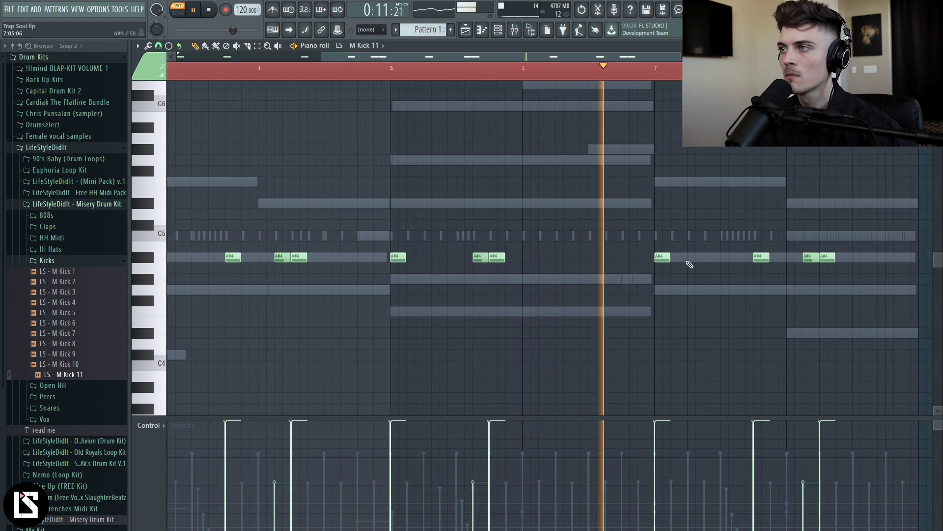
click(676, 259)
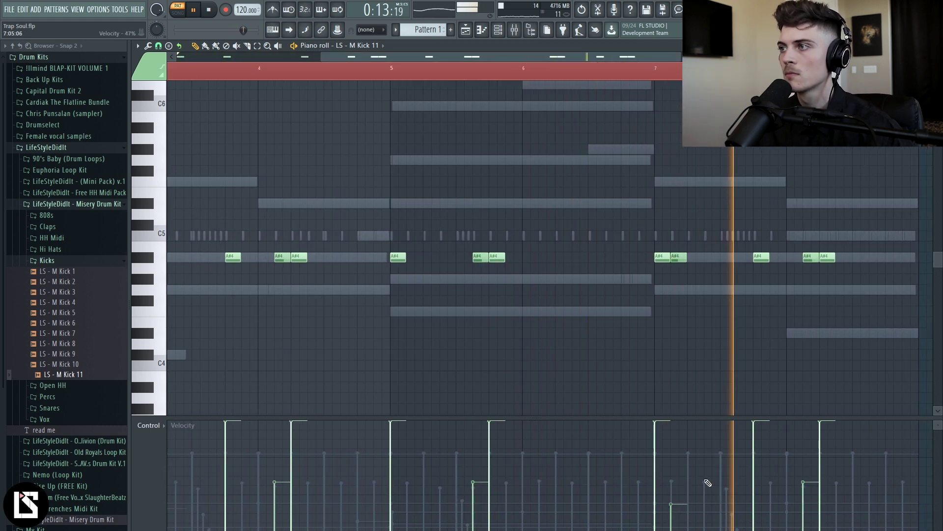
drag(684, 57, 719, 58)
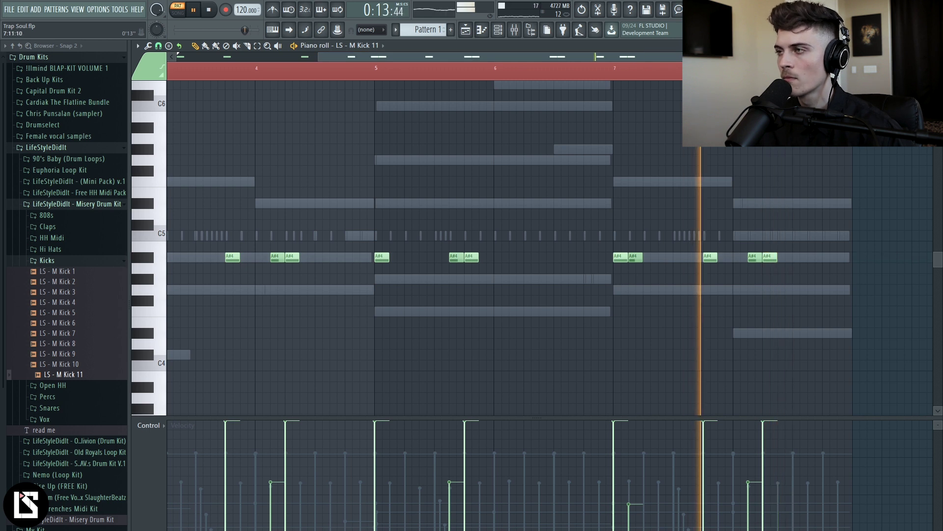
Use a 1/6-beat snap to replace the softer bar 8 kick with three short full-velocity kicks running into beat 2
scroll(688, 58, up, 3)
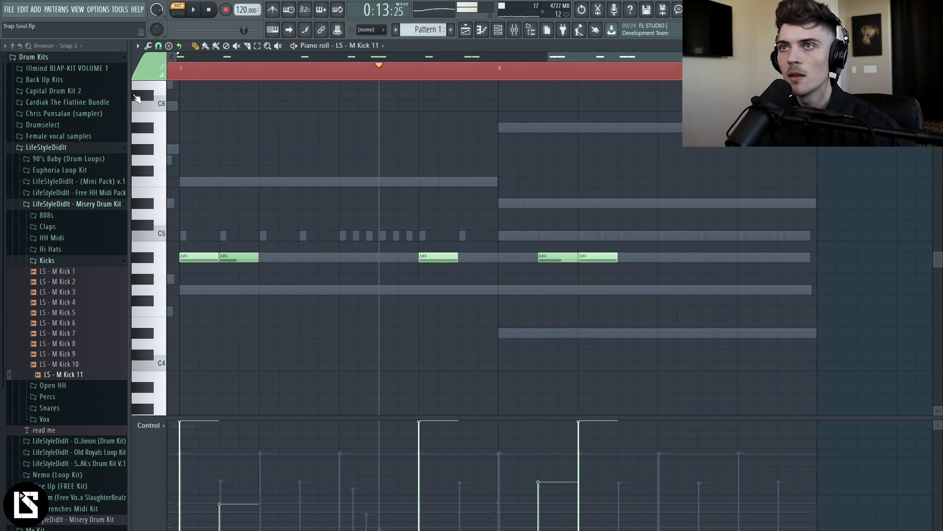
click(158, 46)
click(177, 121)
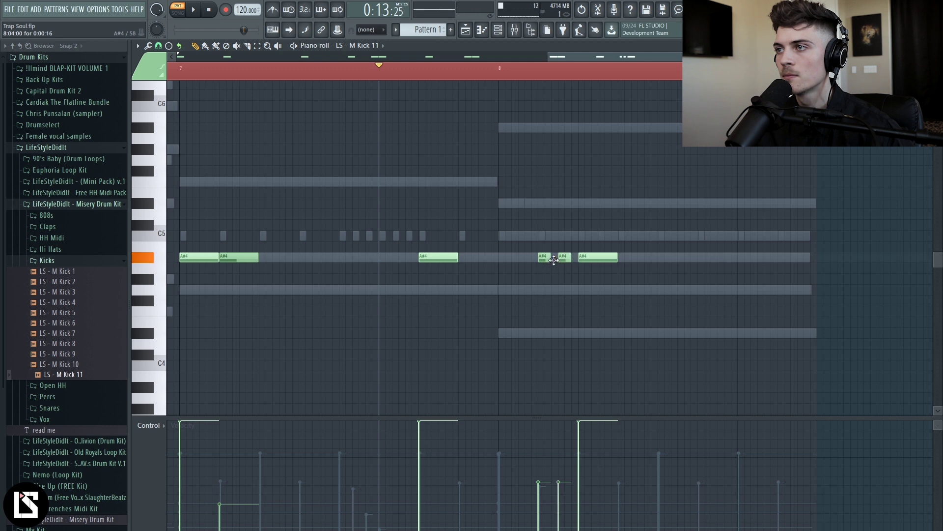
click(571, 257)
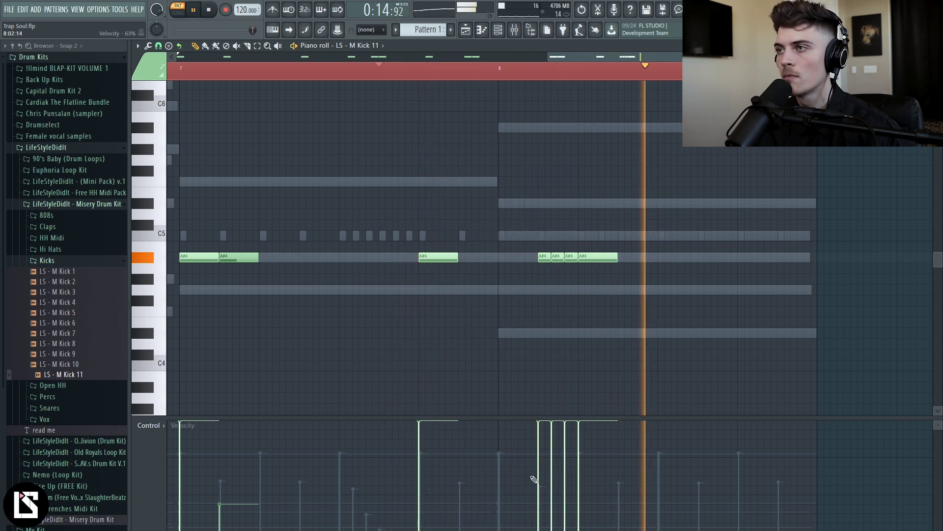
Add a full-velocity A#4 kick on beat 4 of bar 8
scroll(517, 70, down, 2)
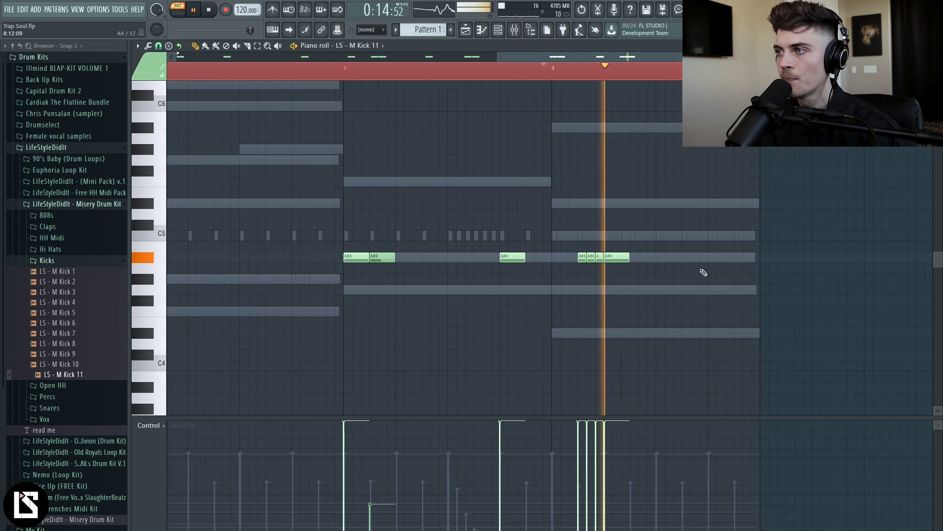
click(711, 257)
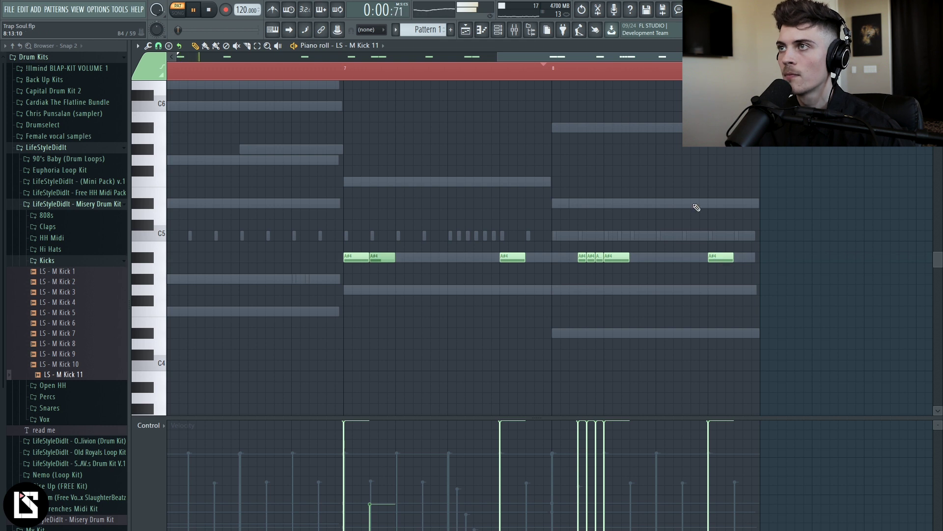
scroll(565, 69, down, 3)
Add a C4 open hi-hat on beat 4 of bar 1, looping every bar, at about 44% velocity and 29% channel volume
click(499, 30)
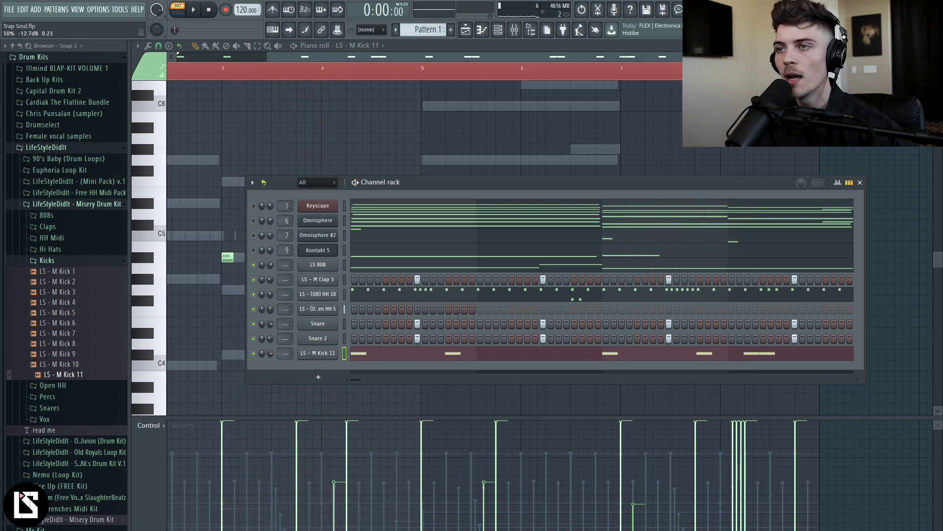
key(space)
right_click(365, 305)
click(361, 309)
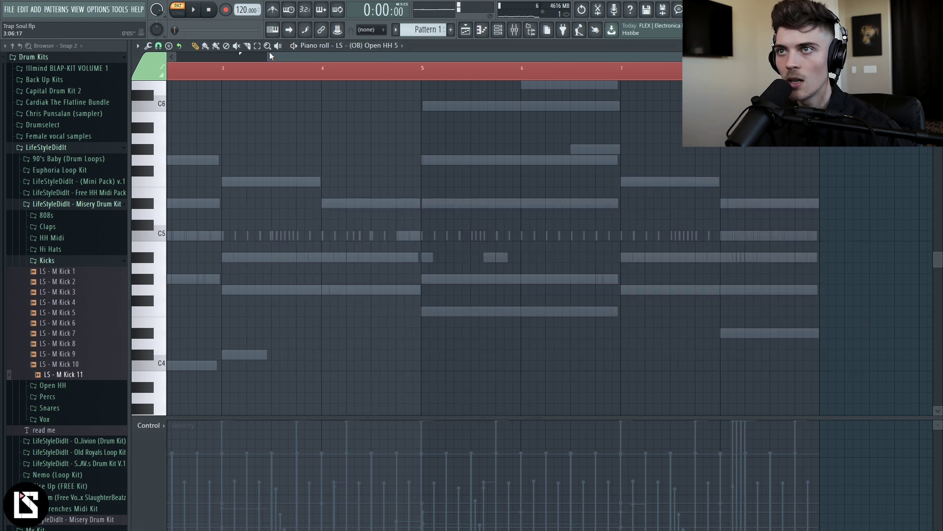
drag(270, 55, 178, 56)
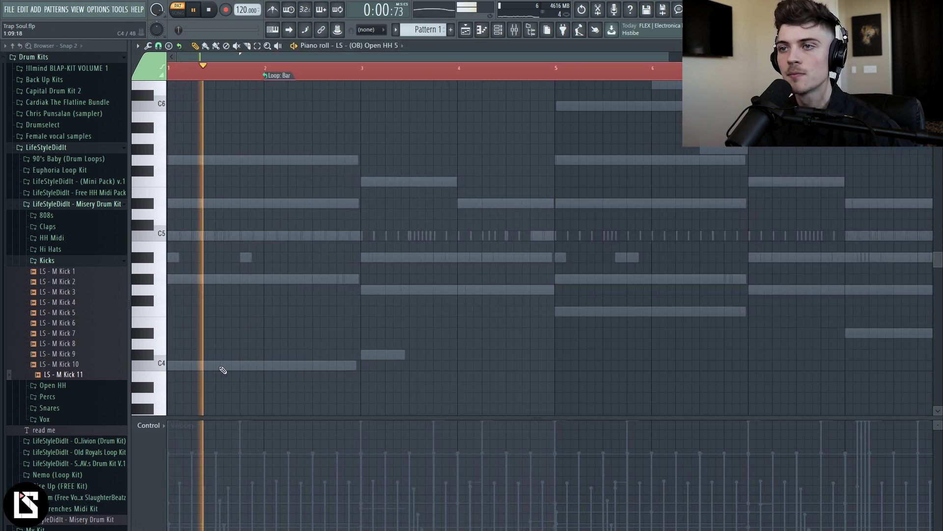
click(245, 365)
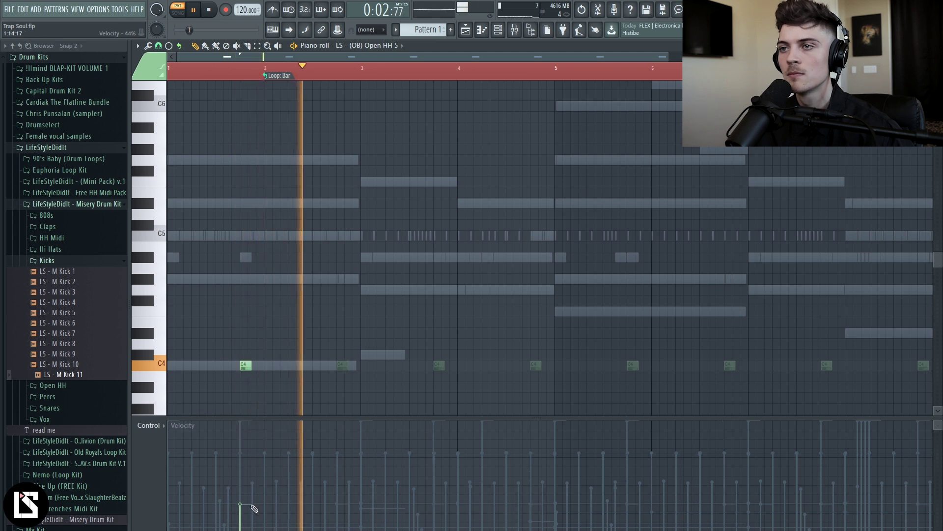
key(F6)
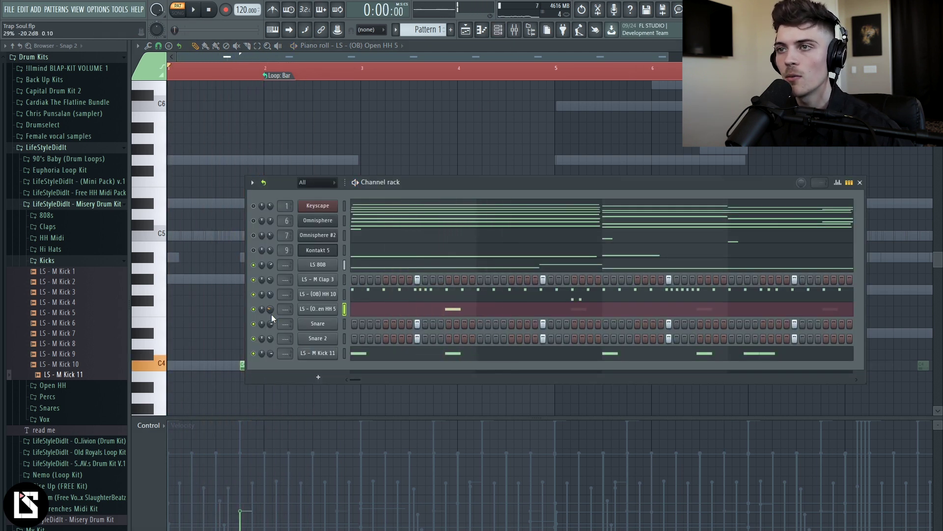
Add the Alien FX2 sample as a new channel with a long E4 note from bar 1, and set its volume to 75%
click(66, 206)
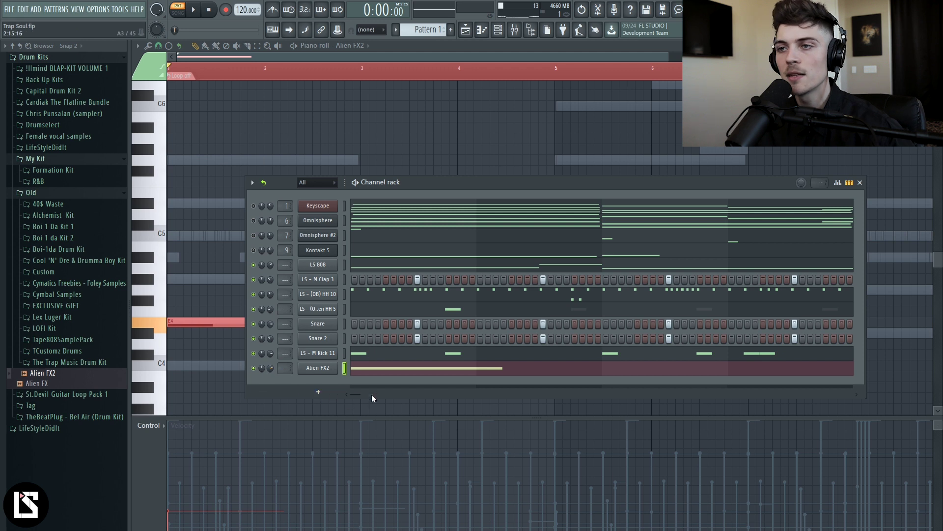
drag(270, 368, 270, 366)
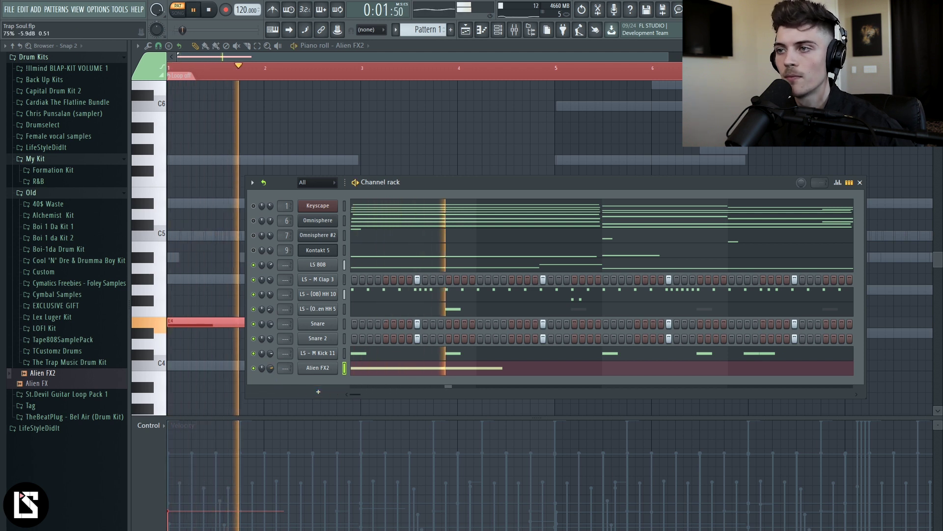
key(F6)
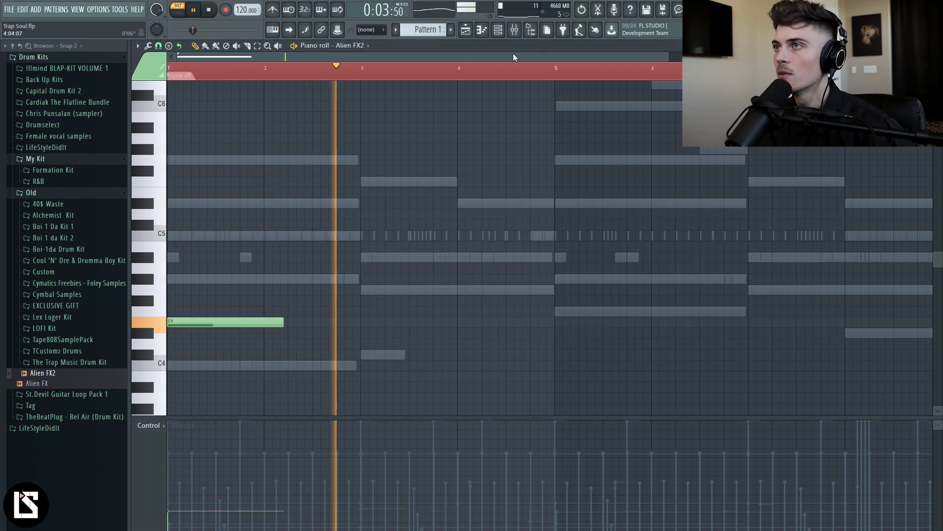
click(511, 33)
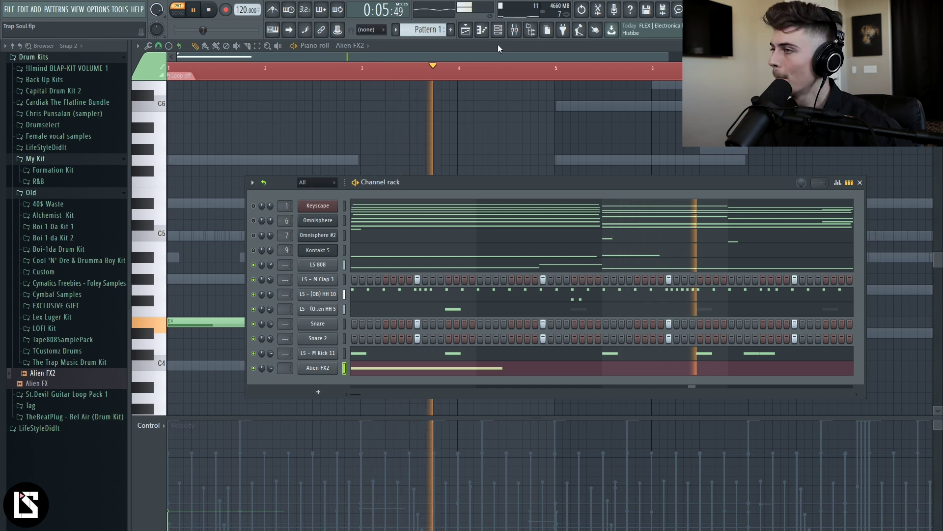